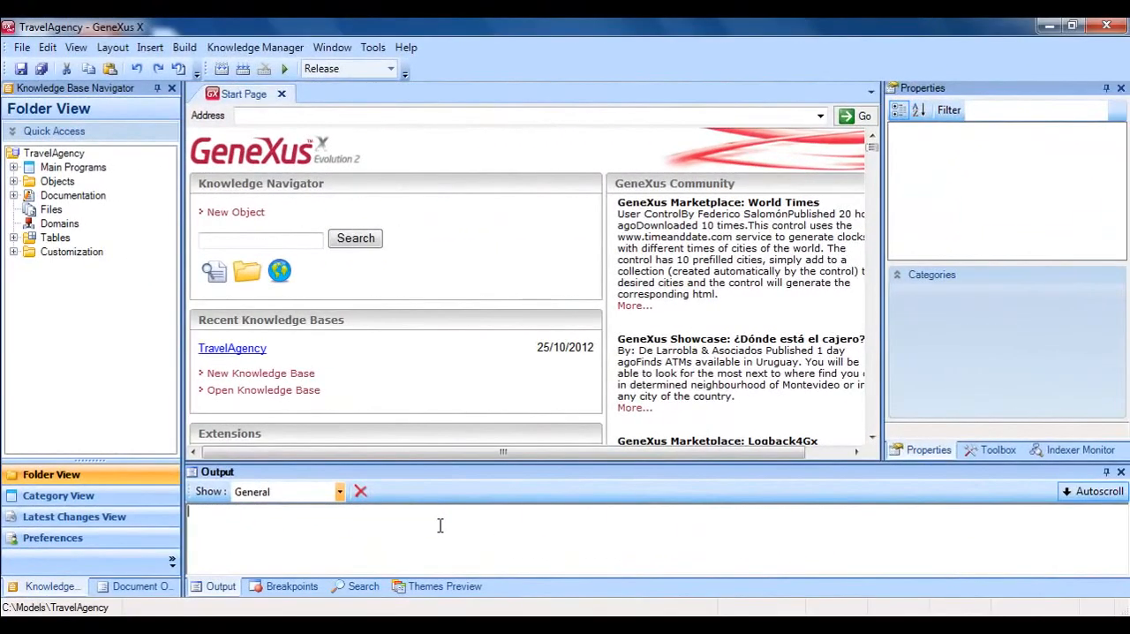
# Create a new Query object named AttractionsQuery in the Objects folder.
pyautogui.hotkey('ctrl', 'n')
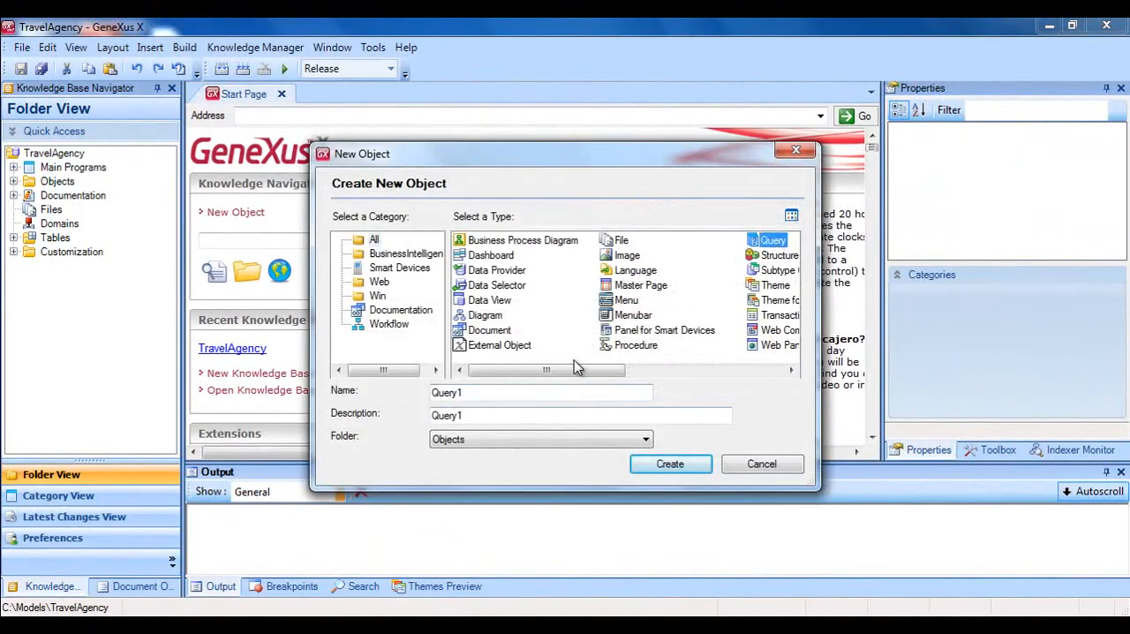
pyautogui.moveTo(491, 395); pyautogui.dragTo(417, 400)
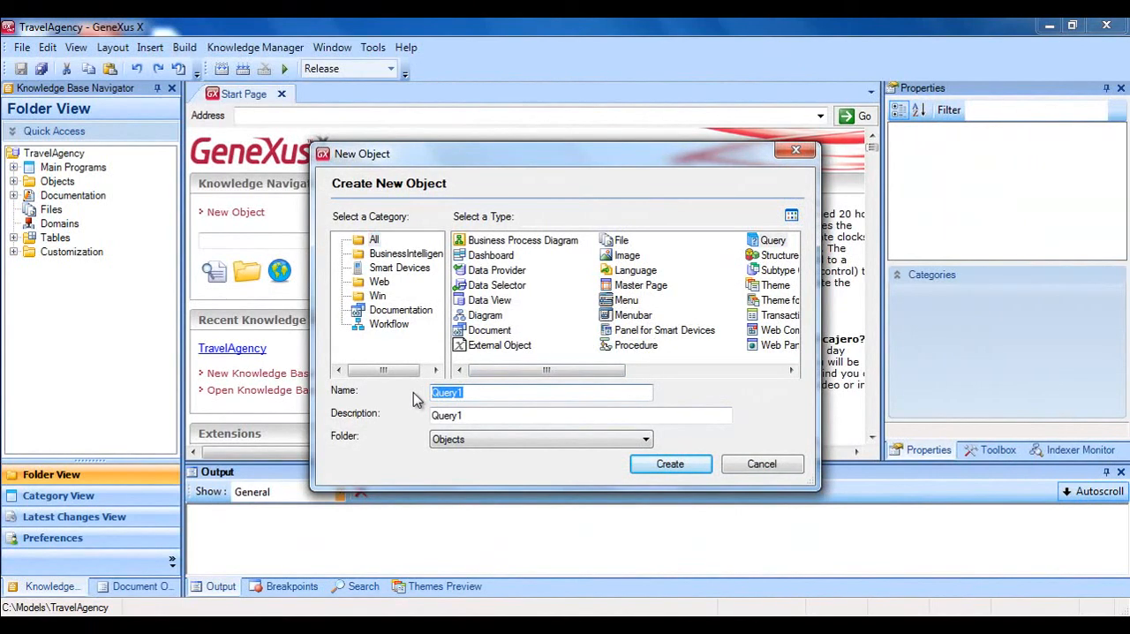
pyautogui.write('Attractions')
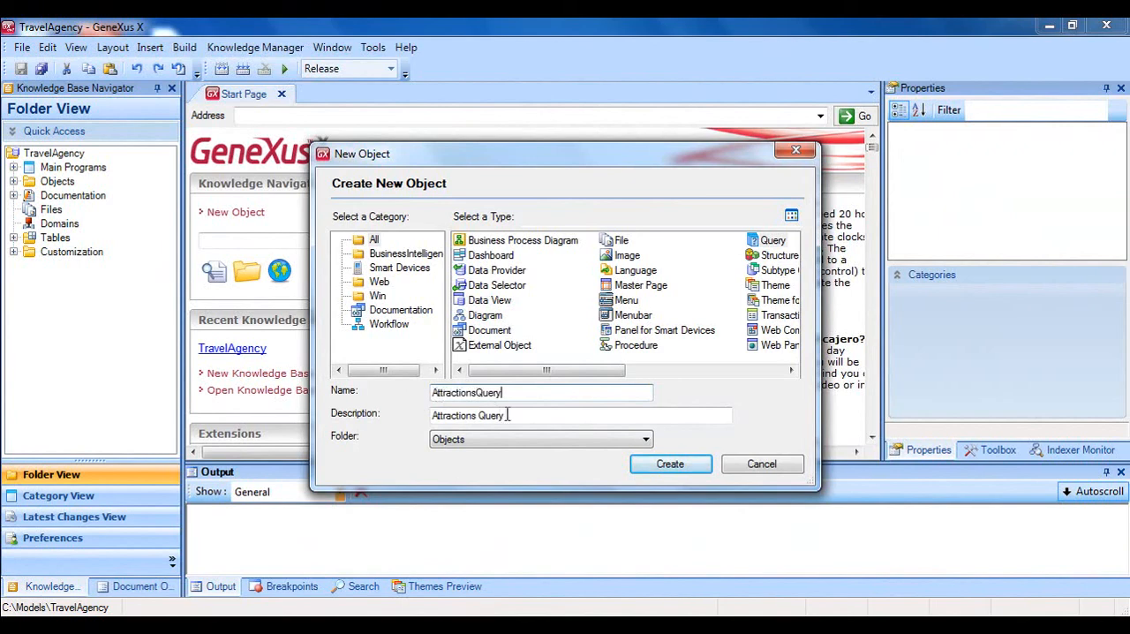
pyautogui.click(669, 463)
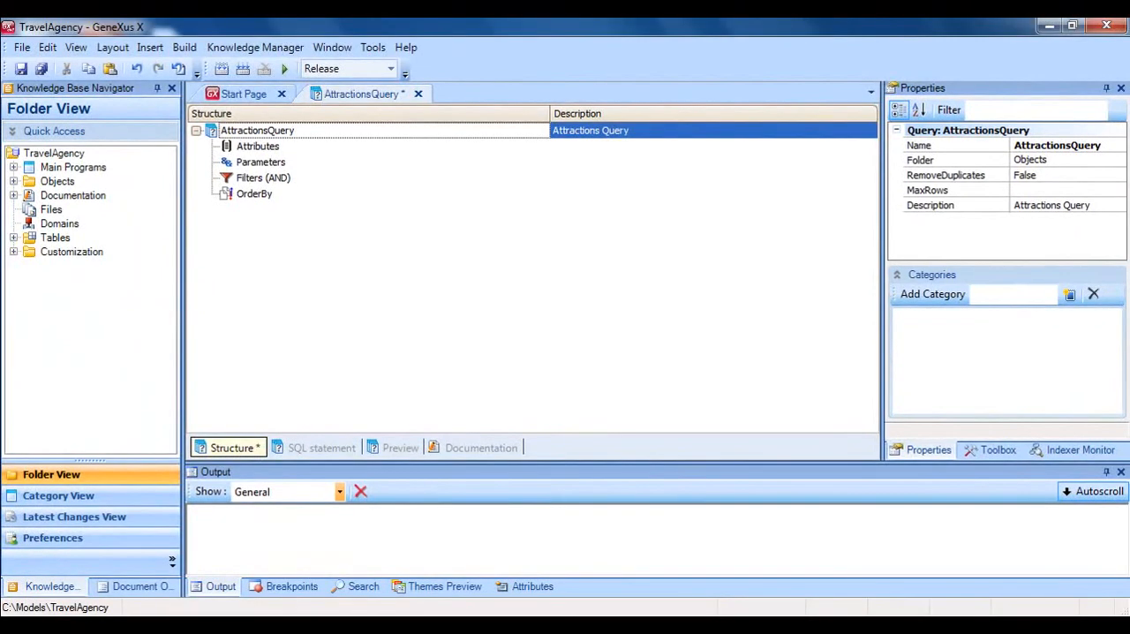
# Add the CityName and CountryName attributes to AttractionsQuery and save the query.
pyautogui.click(258, 147)
pyautogui.press('Return')
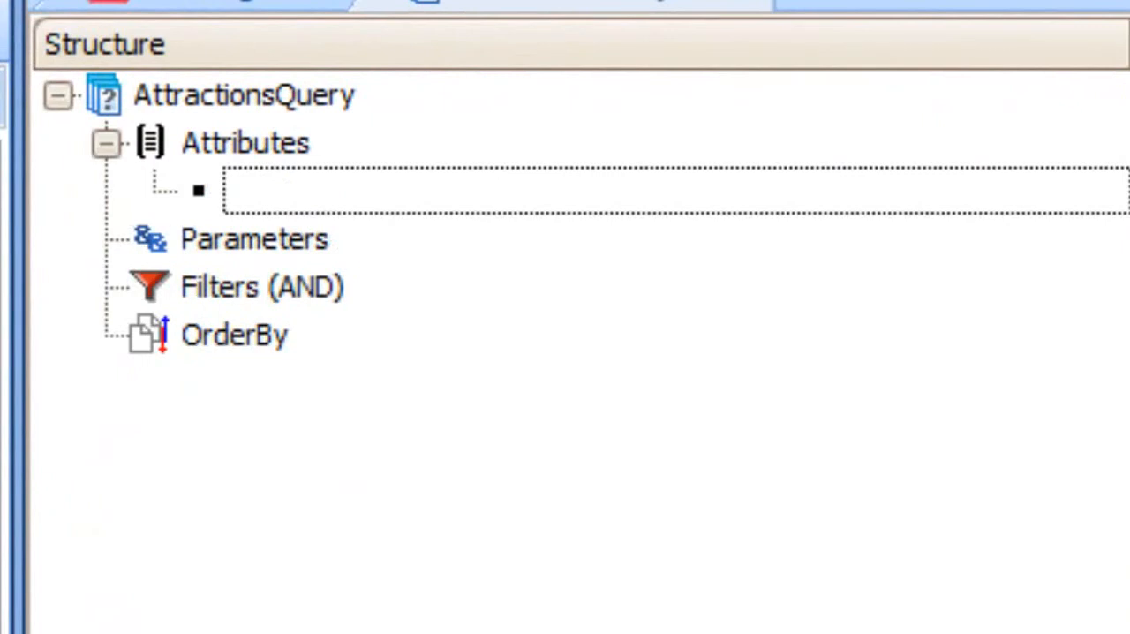
pyautogui.write('ci')
pyautogui.press('Down')
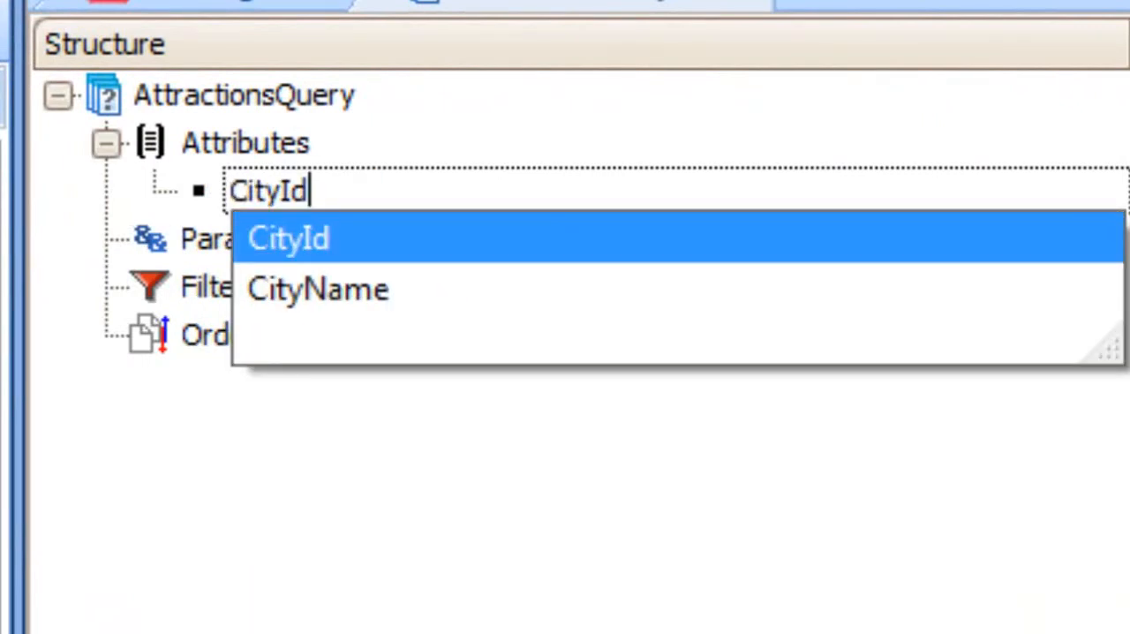
pyautogui.press('Down')
pyautogui.press('Return')
pyautogui.write('countryId')
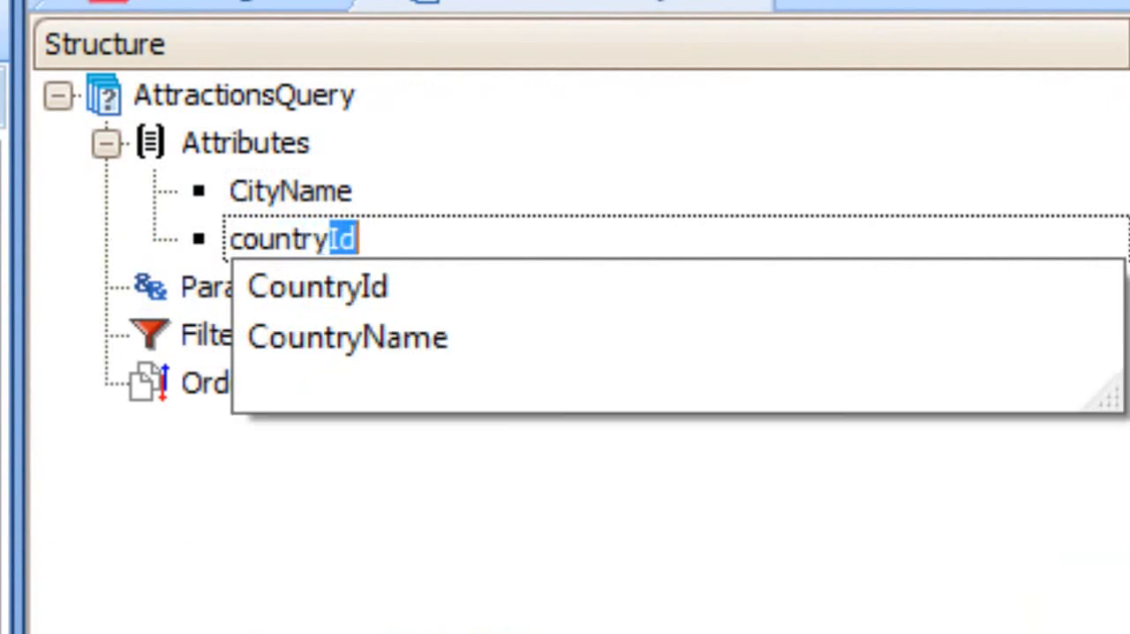
pyautogui.press('Down')
pyautogui.press('Down')
pyautogui.press('Return')
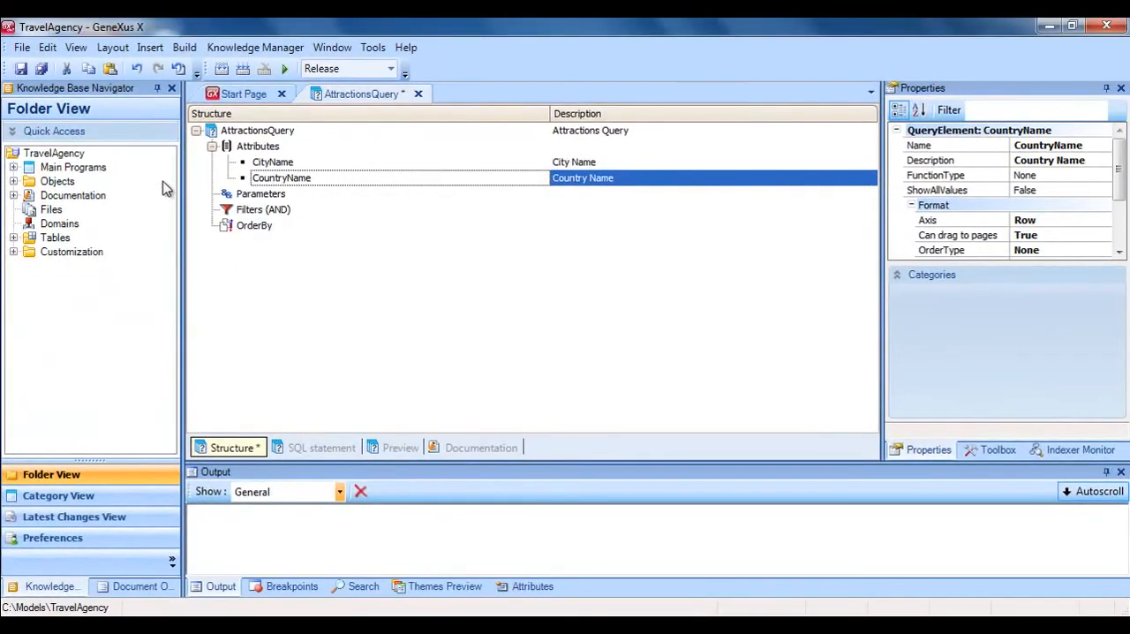
pyautogui.click(21, 68)
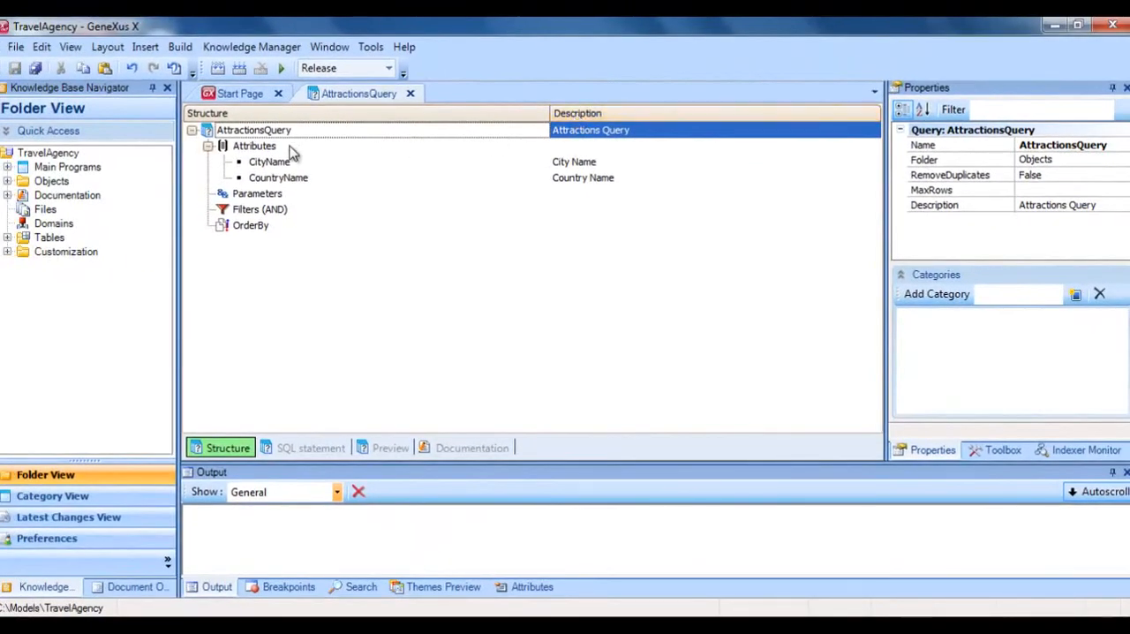
# Add a Count (AttractionName) aggregation below the CountryName attribute and save the query.
pyautogui.click(291, 147)
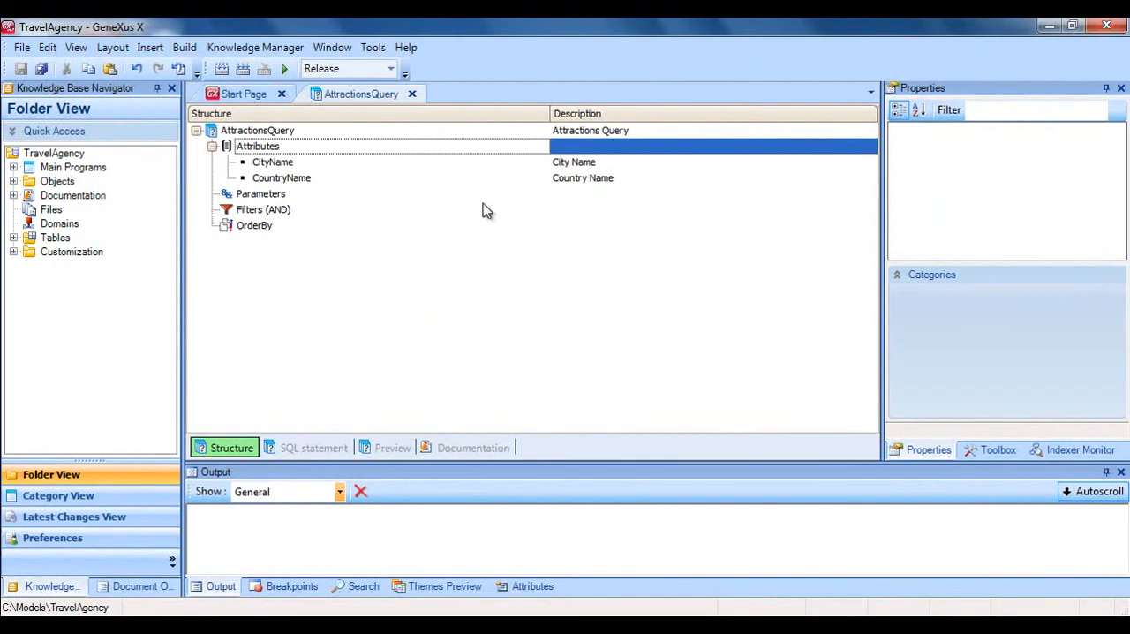
pyautogui.press('Down')
pyautogui.press('Down')
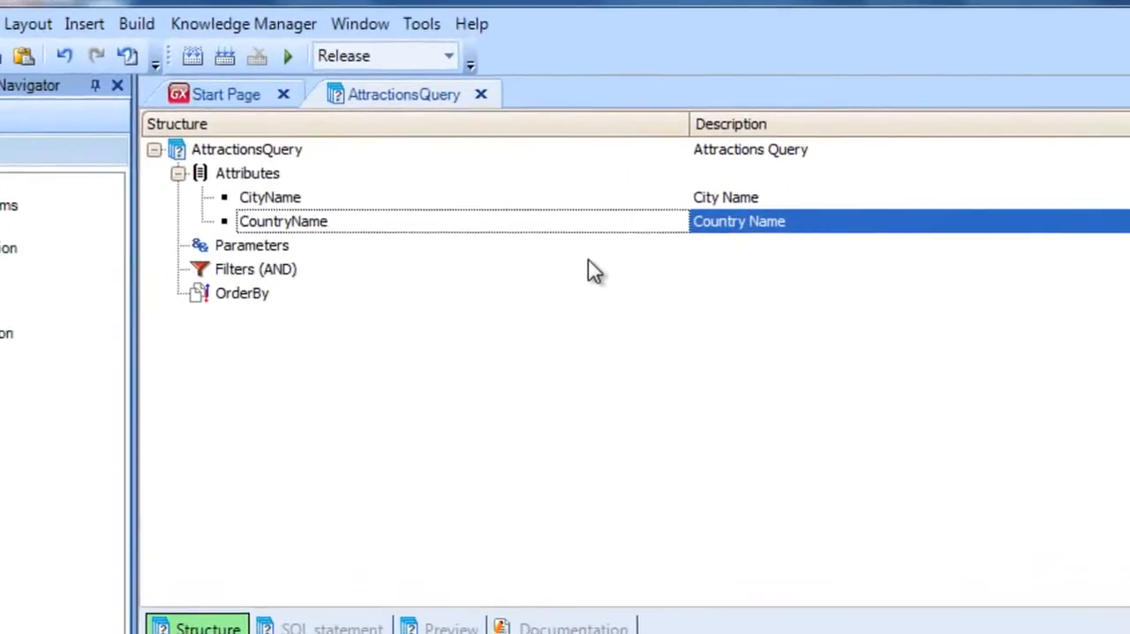
pyautogui.press('Return')
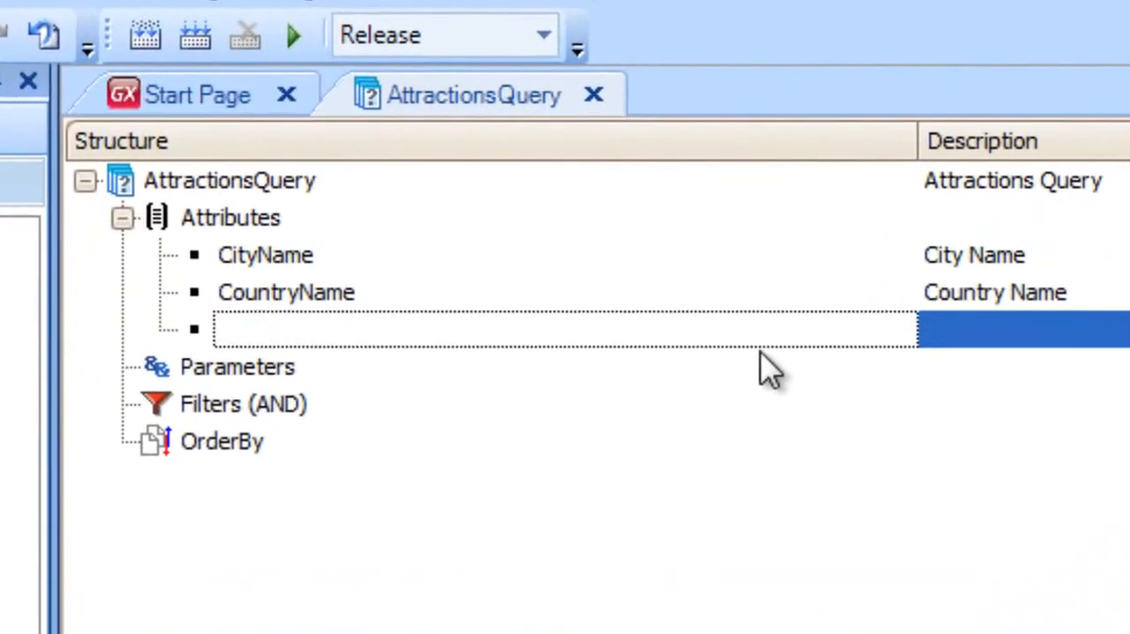
pyautogui.write('count (')
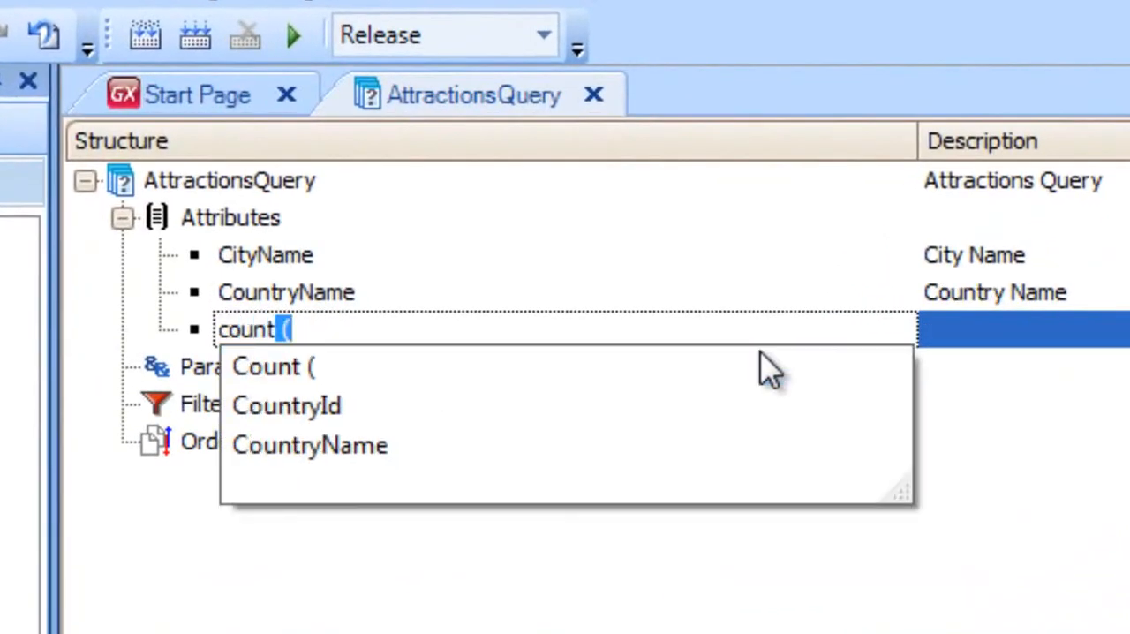
pyautogui.write('a')
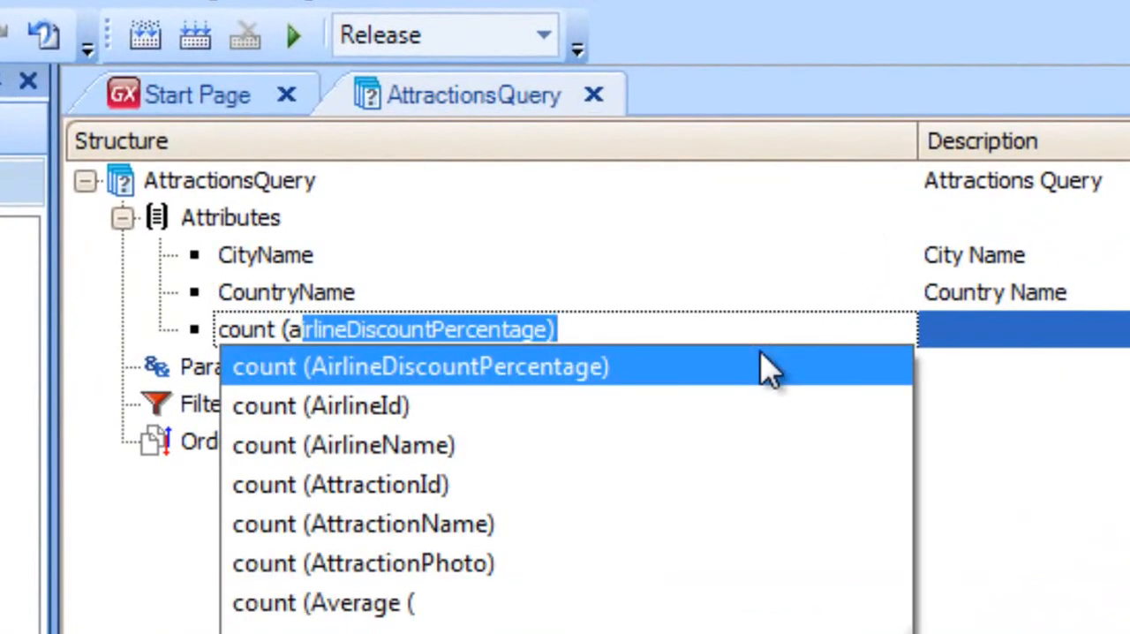
pyautogui.write('ttractionId')
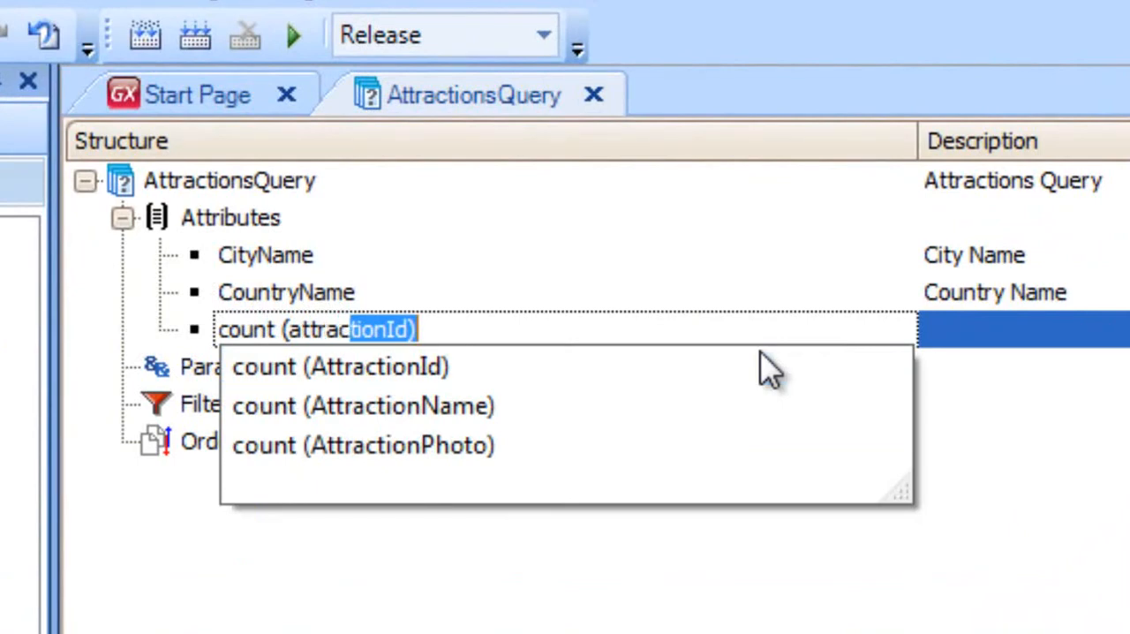
pyautogui.press('Down')
pyautogui.press('Down')
pyautogui.press('Return')
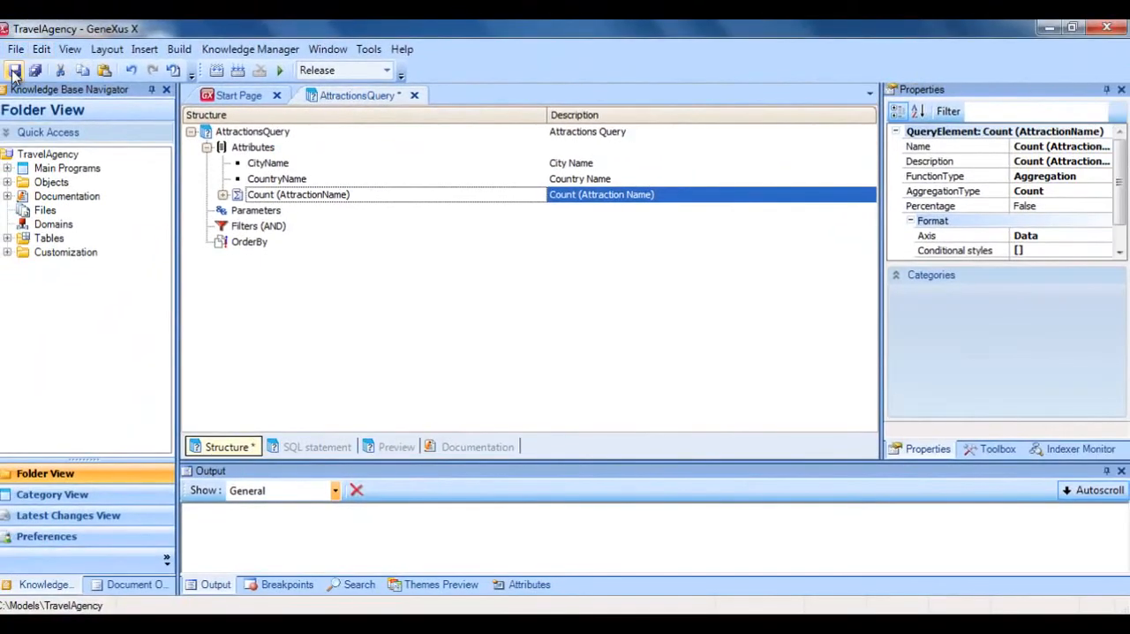
pyautogui.click(13, 74)
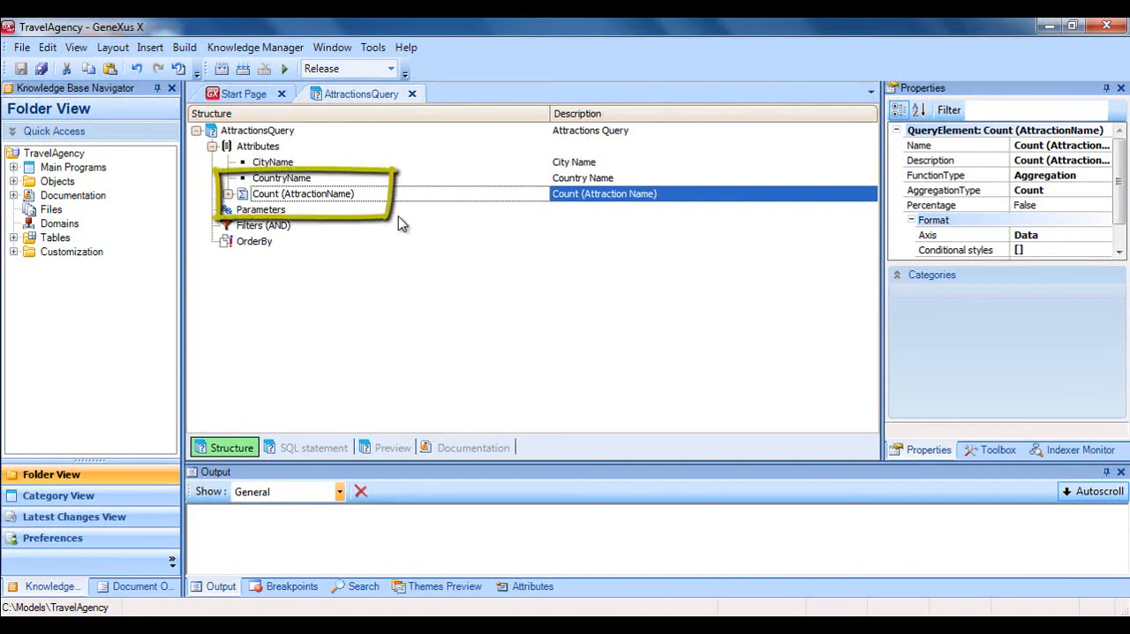
# Examine the available aggregation options and the Percentage property of the Count (AttractionName) element.
pyautogui.rightClick(394, 192)
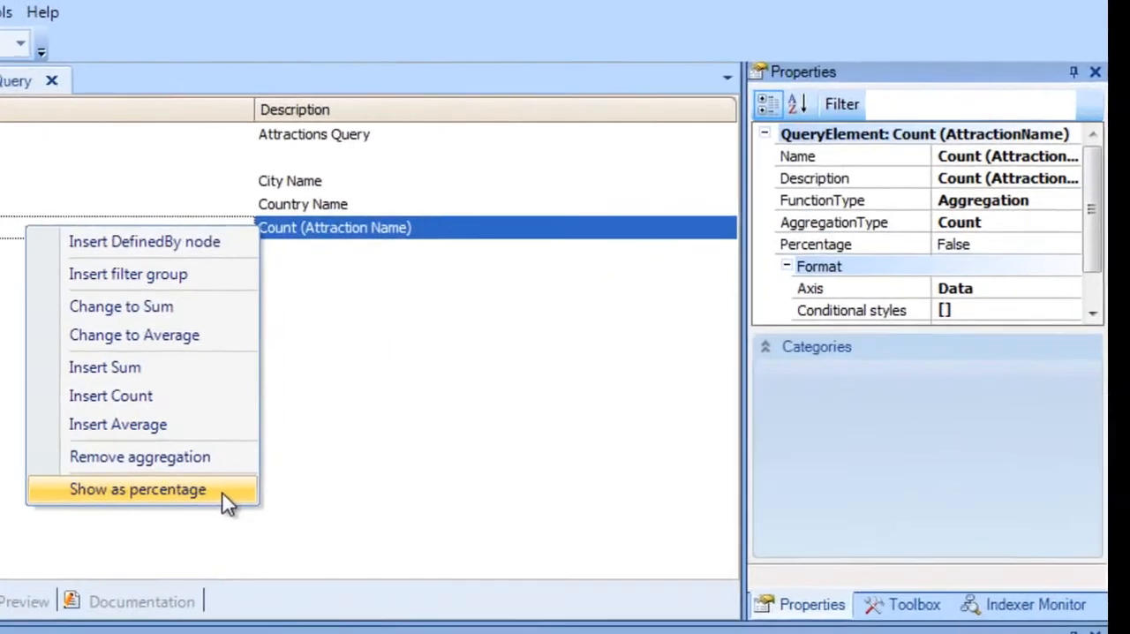
pyautogui.click(531, 378)
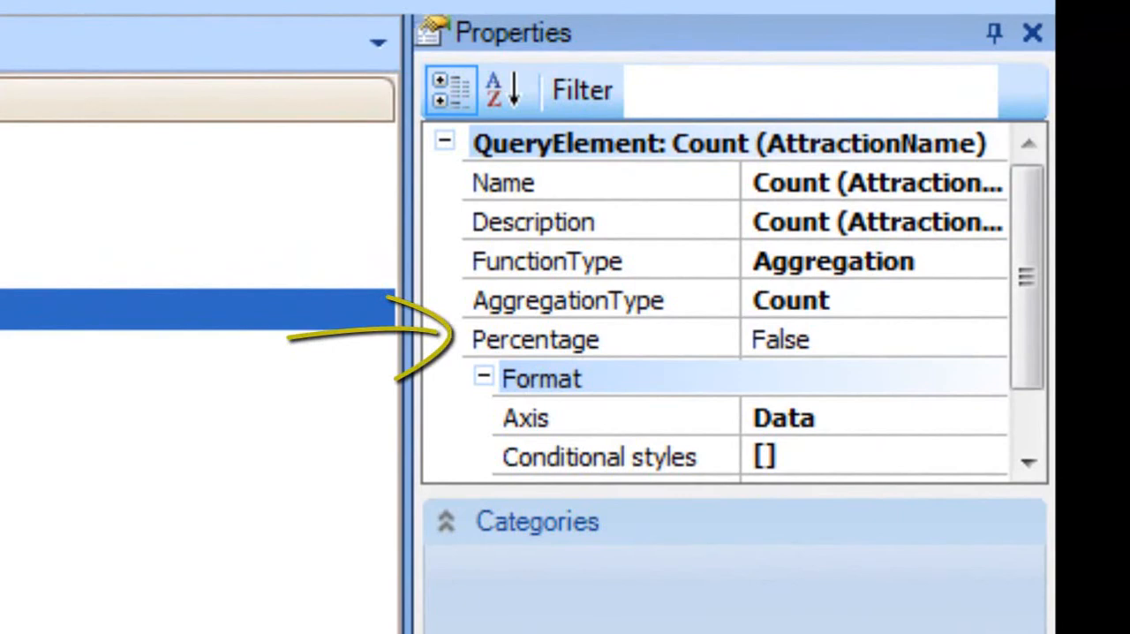
pyautogui.click(470, 353)
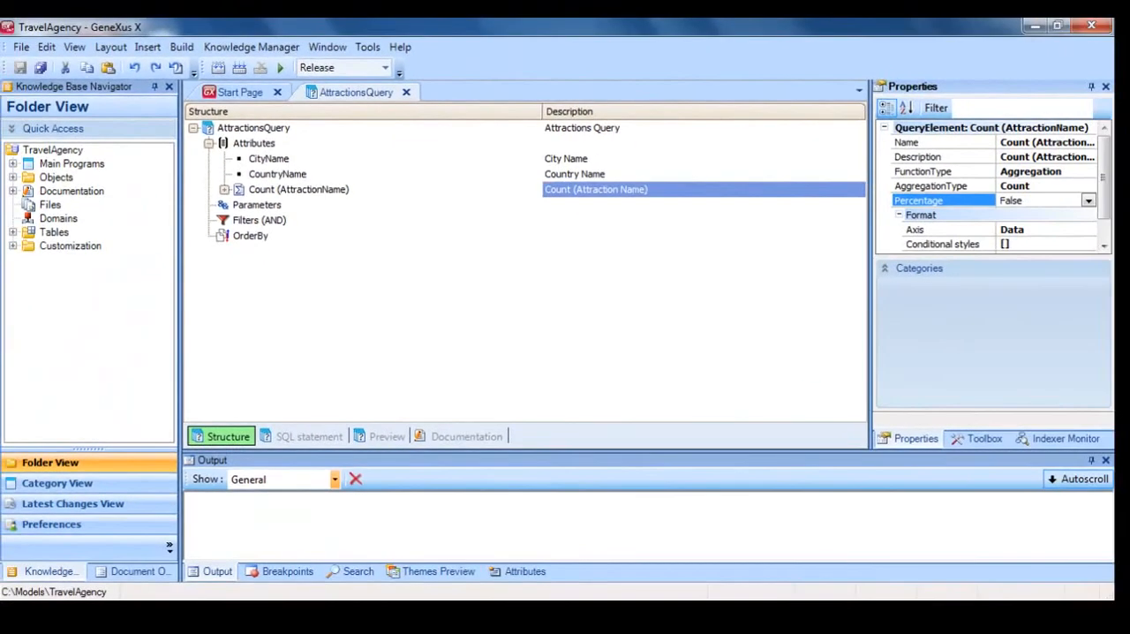
pyautogui.click(358, 206)
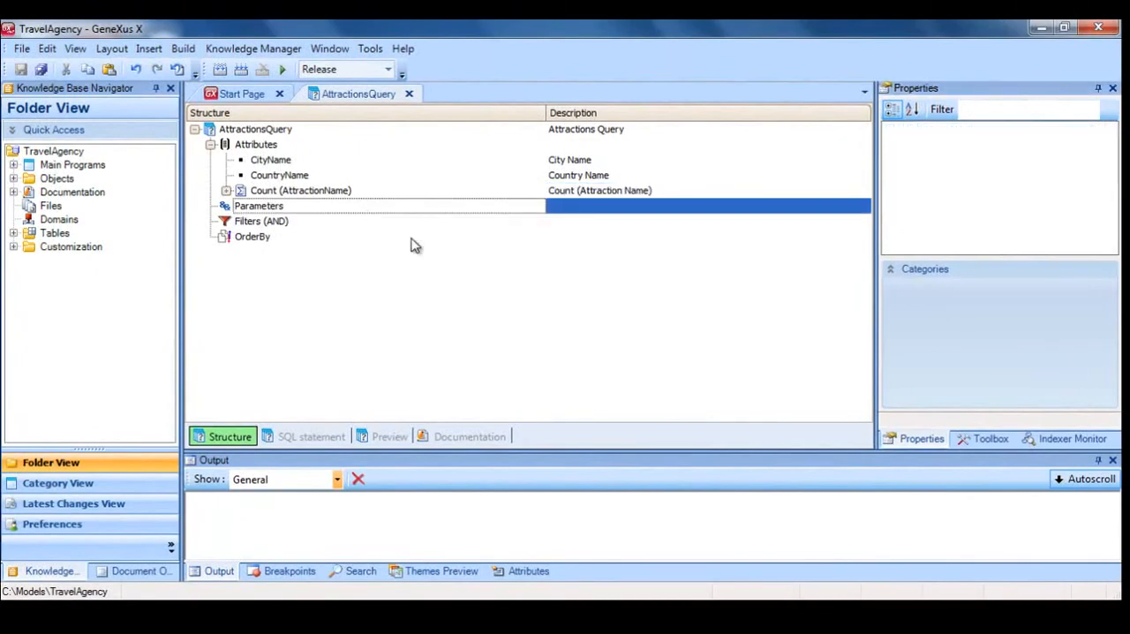
pyautogui.press('Return')
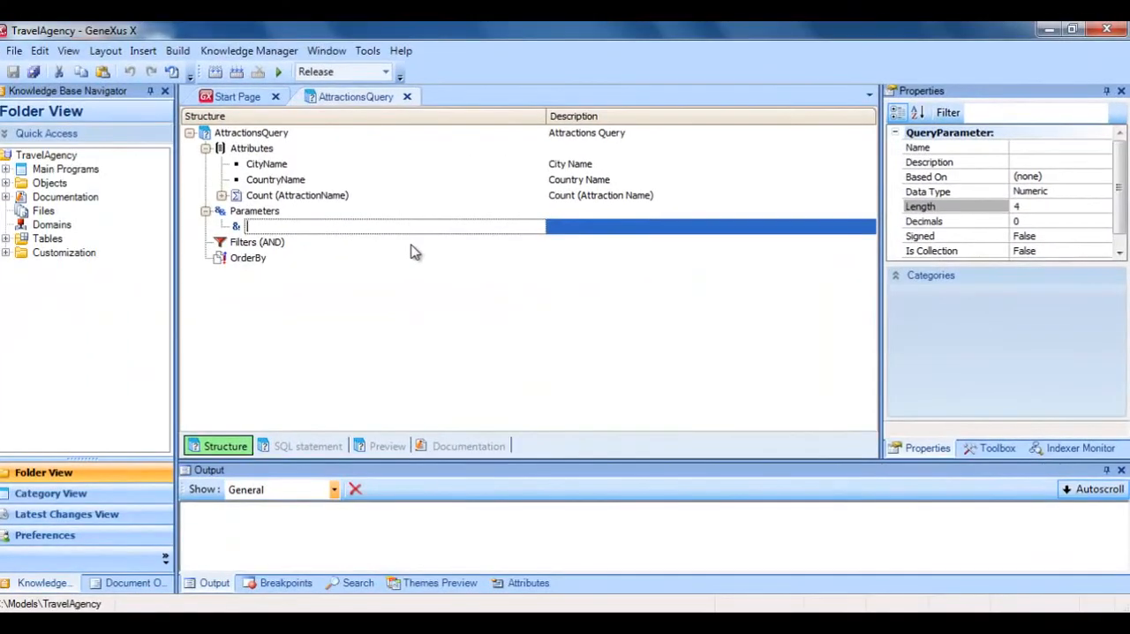
pyautogui.press('Escape')
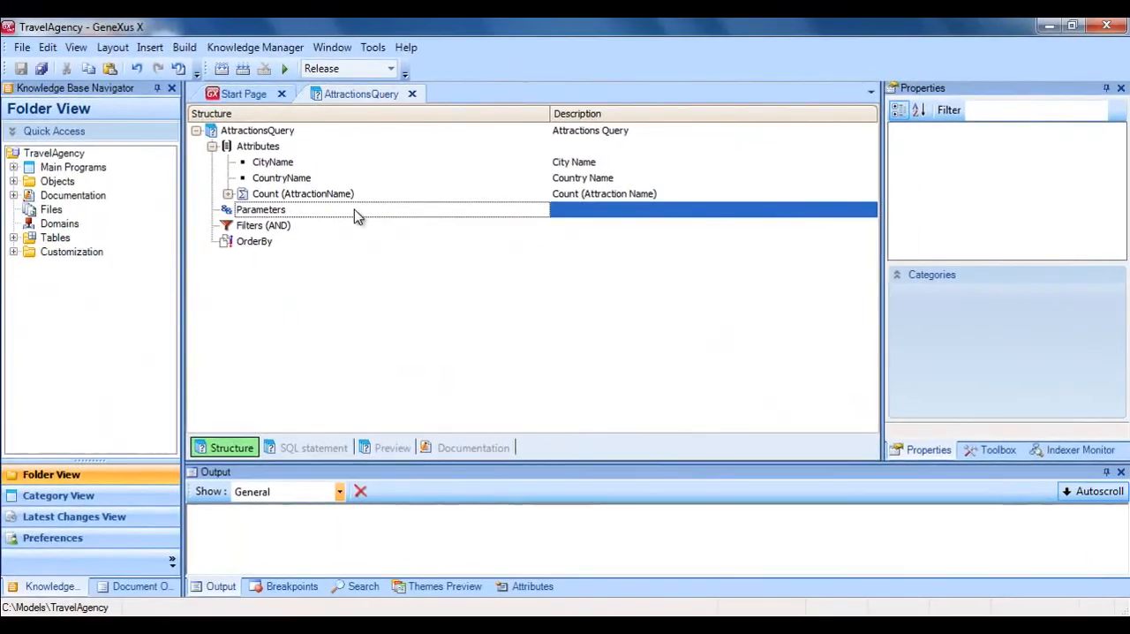
# Add a condition on CountryName under the query's Filters (AND) group.
pyautogui.click(346, 228)
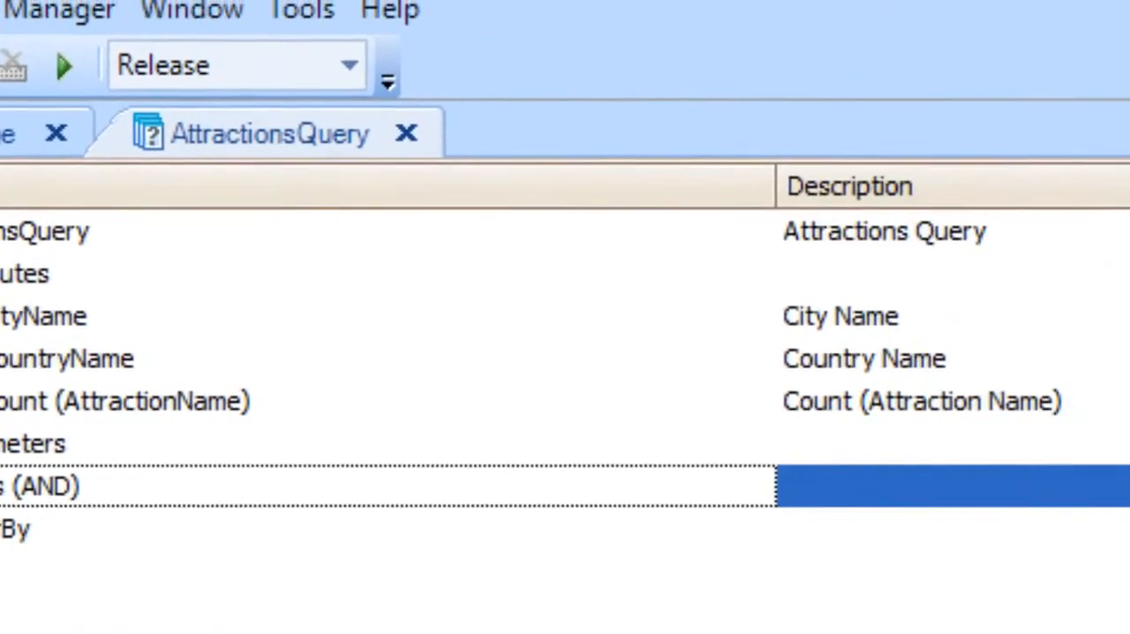
pyautogui.click(1119, 289)
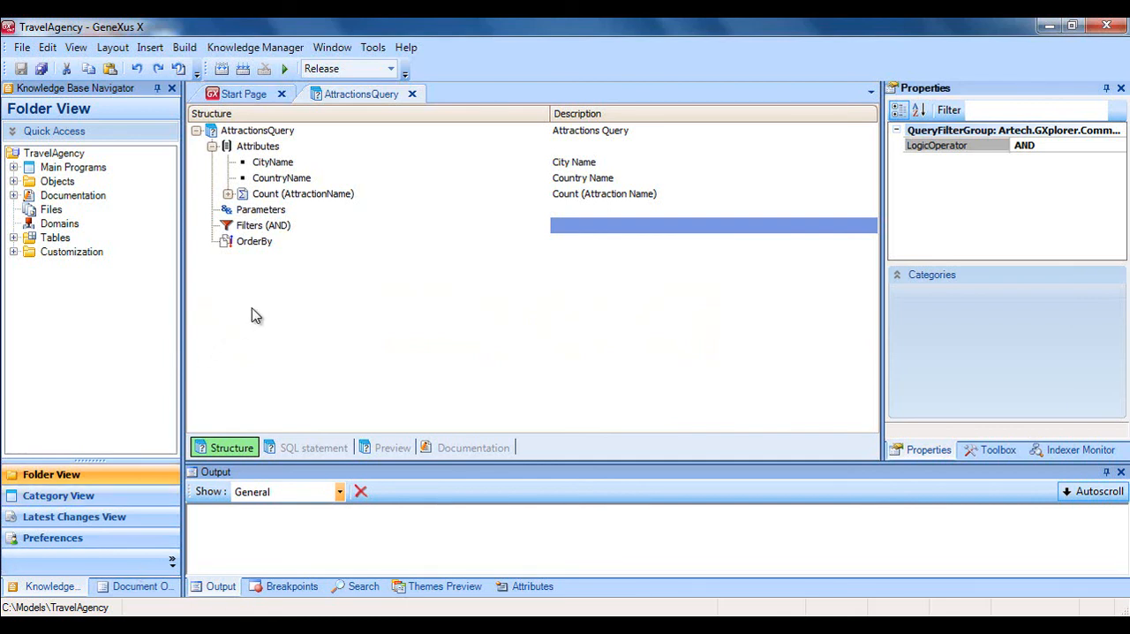
pyautogui.click(300, 225)
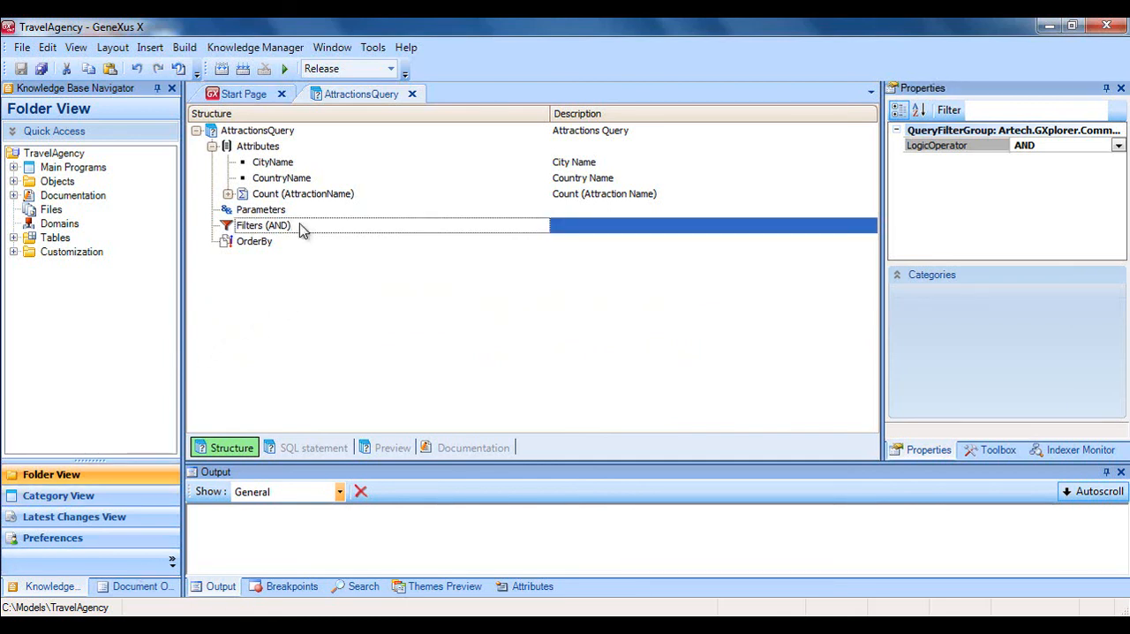
pyautogui.press('Return')
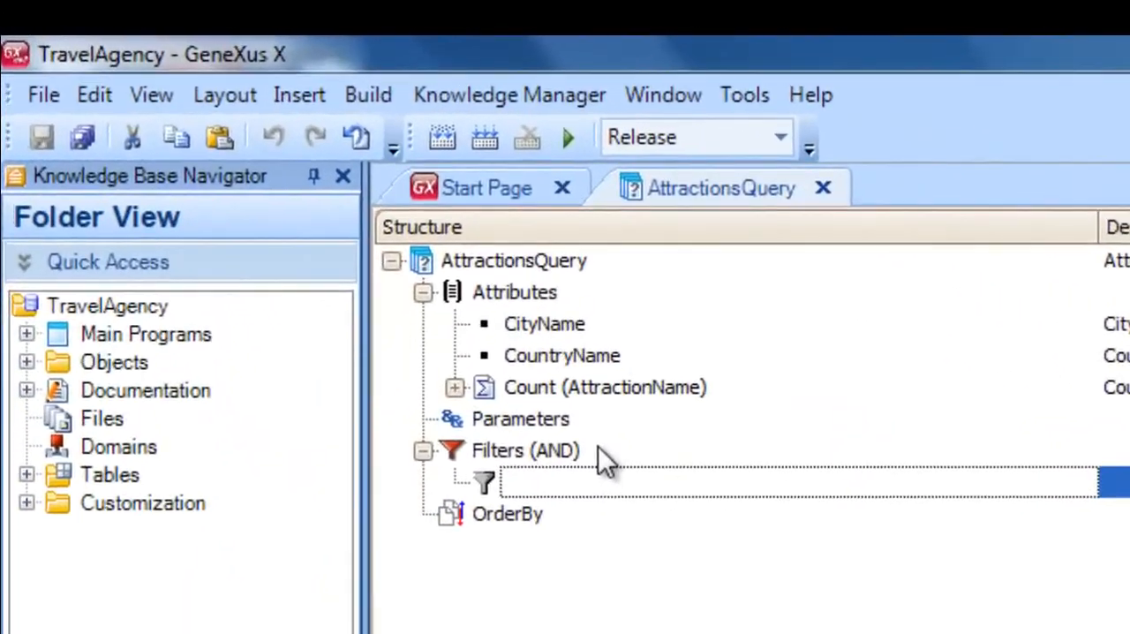
pyautogui.write('Count (')
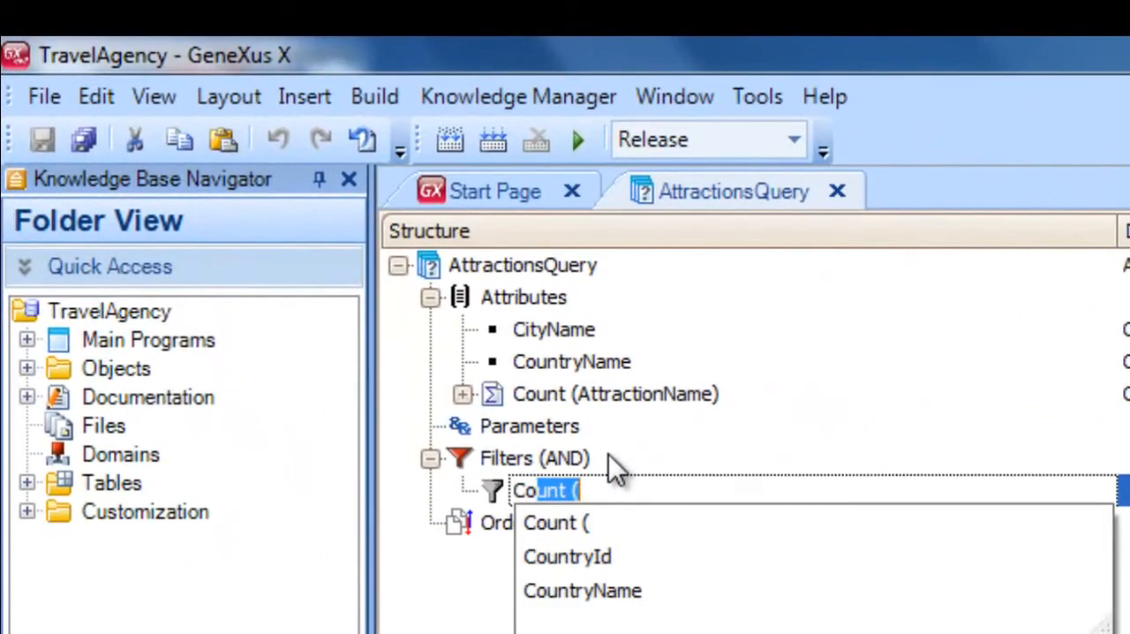
pyautogui.press('Down')
pyautogui.press('Down')
pyautogui.press('Down')
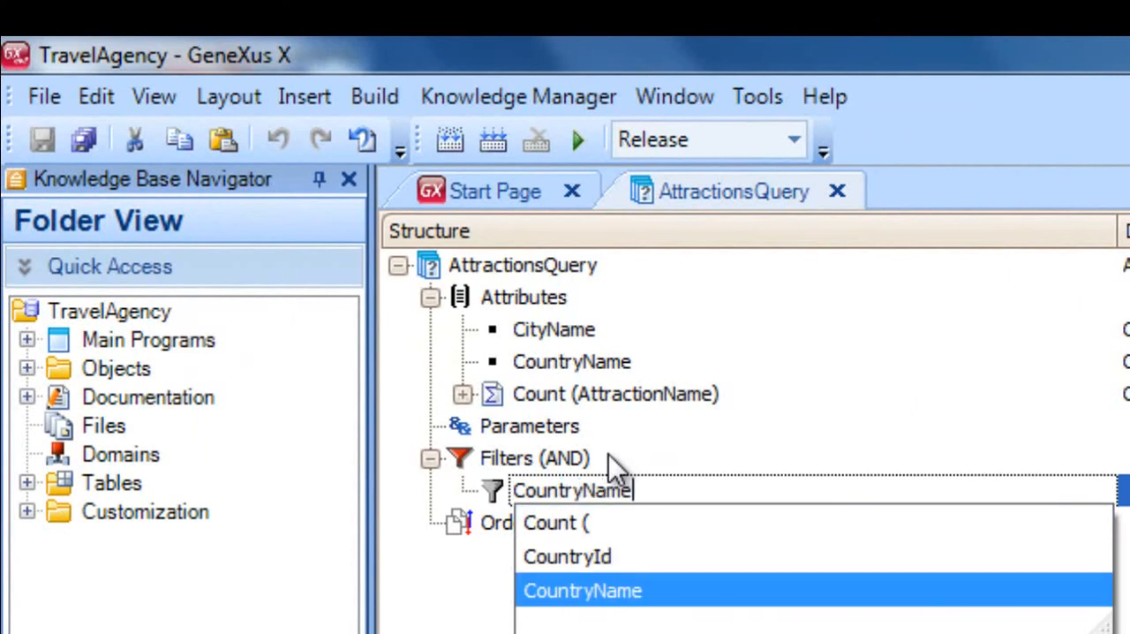
pyautogui.press('Return')
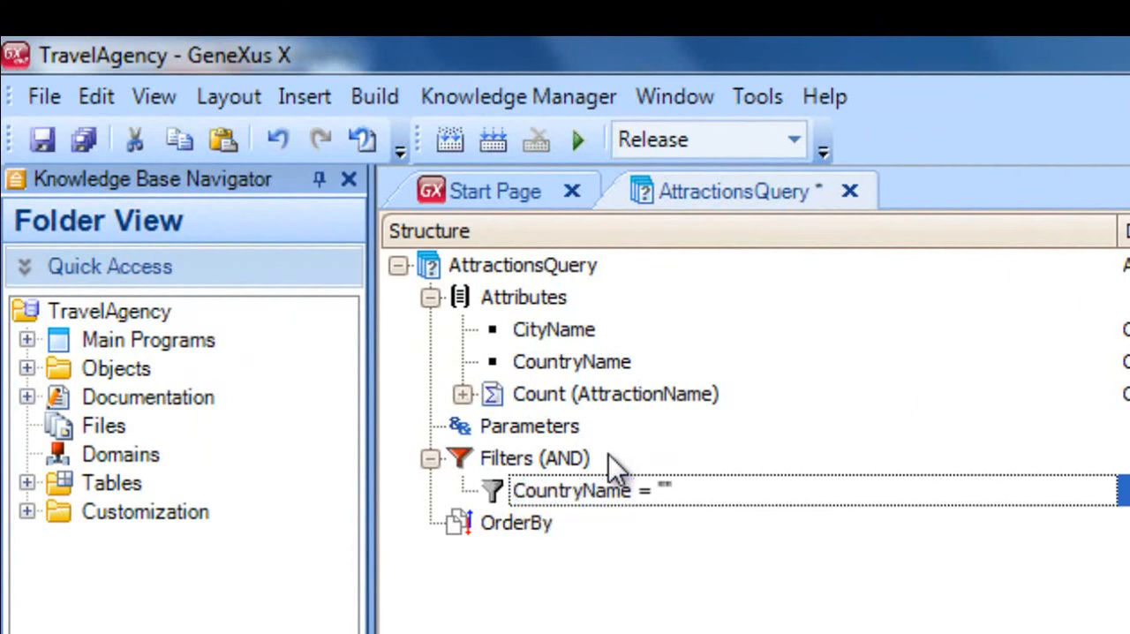
# Set the CountryName filter's comparison value to "France" and save the query.
pyautogui.press('Return')
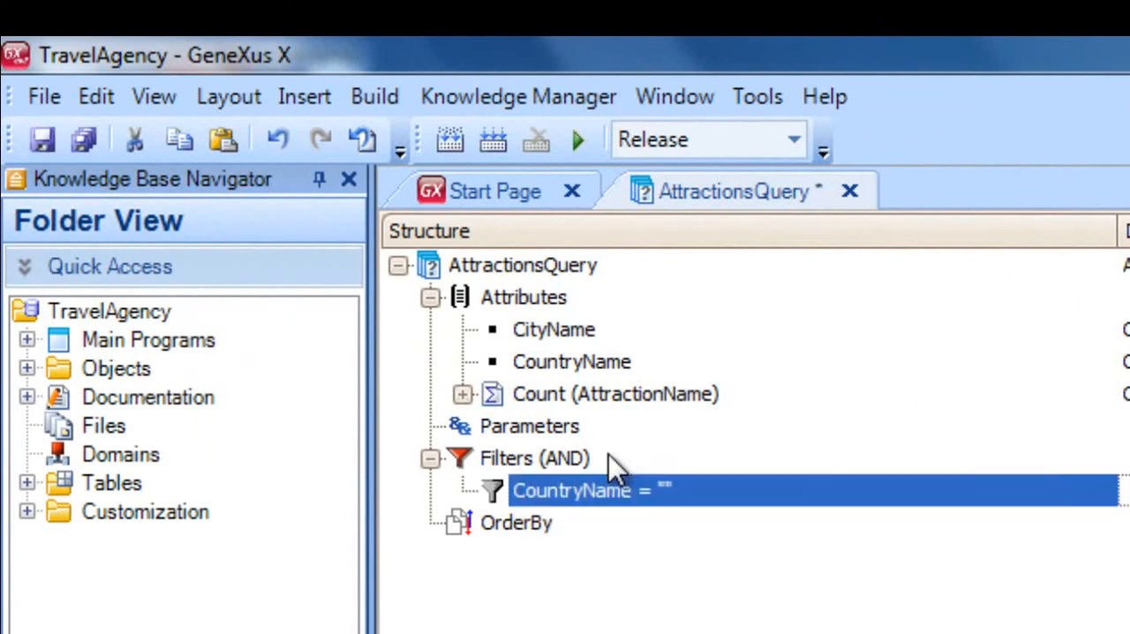
pyautogui.click(668, 487)
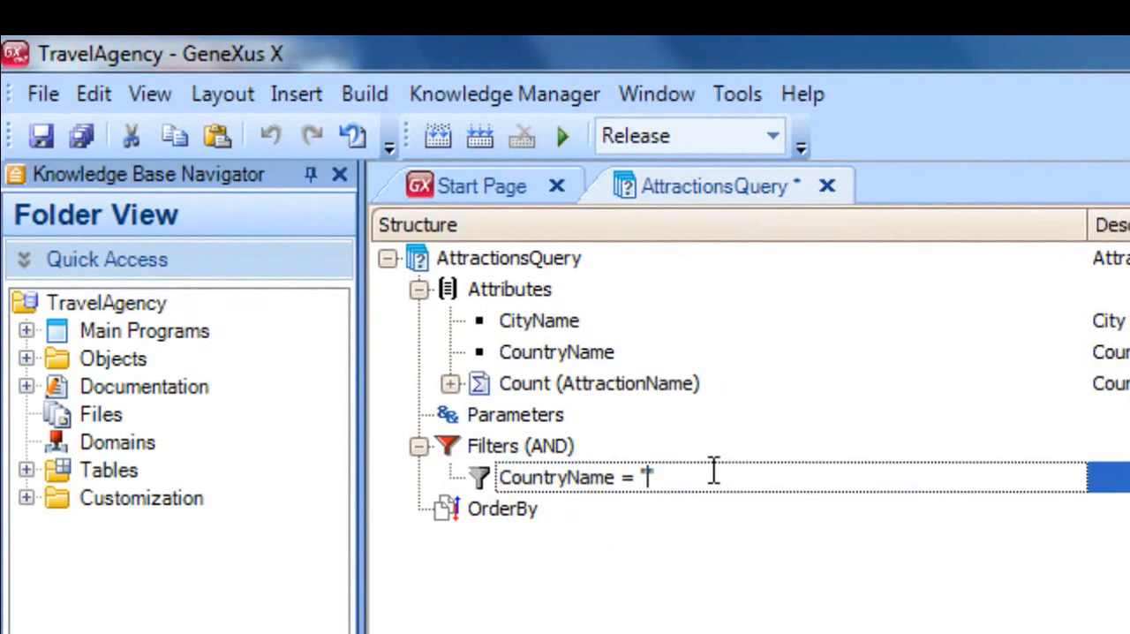
pyautogui.write('France')
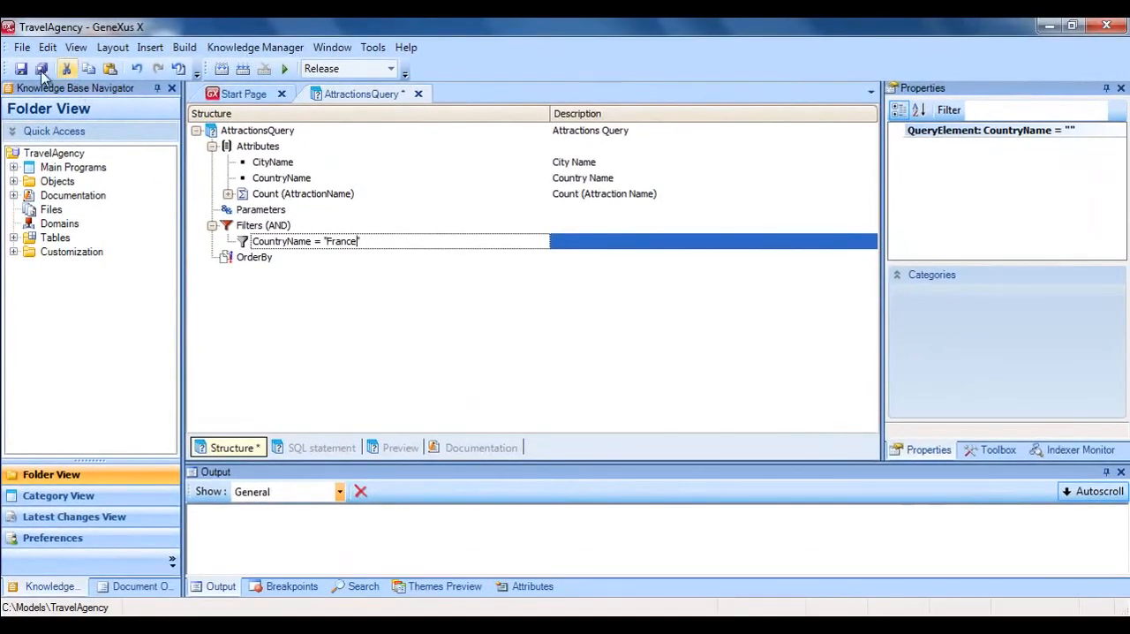
pyautogui.click(18, 68)
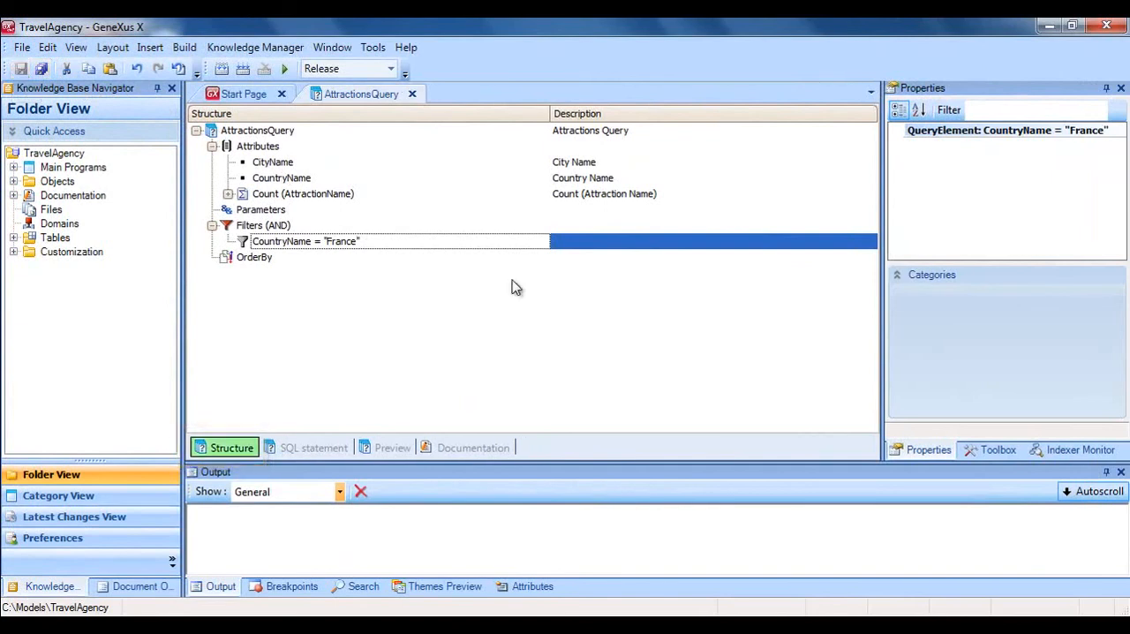
# Add CityName under the query's OrderBy node, save the query, and keep its order as Ascending.
pyautogui.click(367, 257)
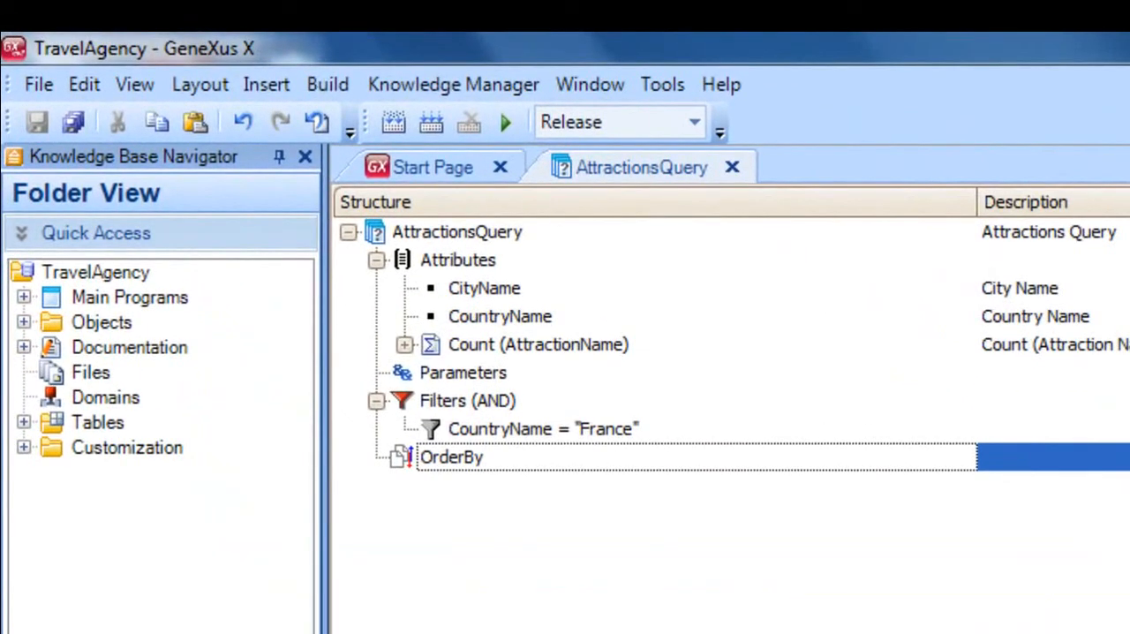
pyautogui.press('Return')
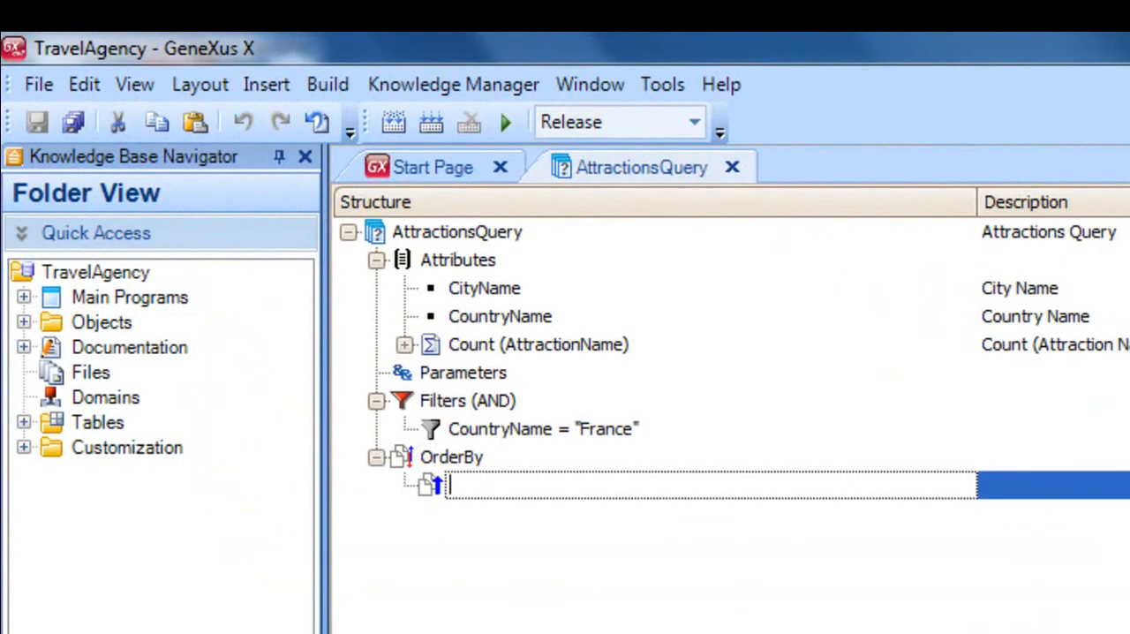
pyautogui.write('cityId')
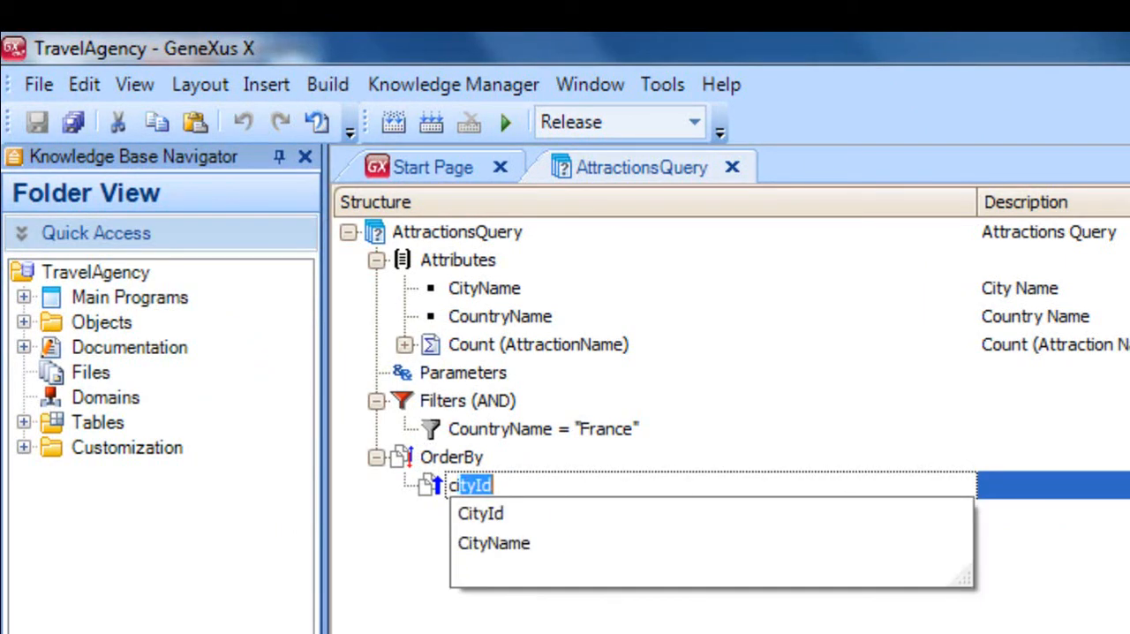
pyautogui.press('Down')
pyautogui.press('Return')
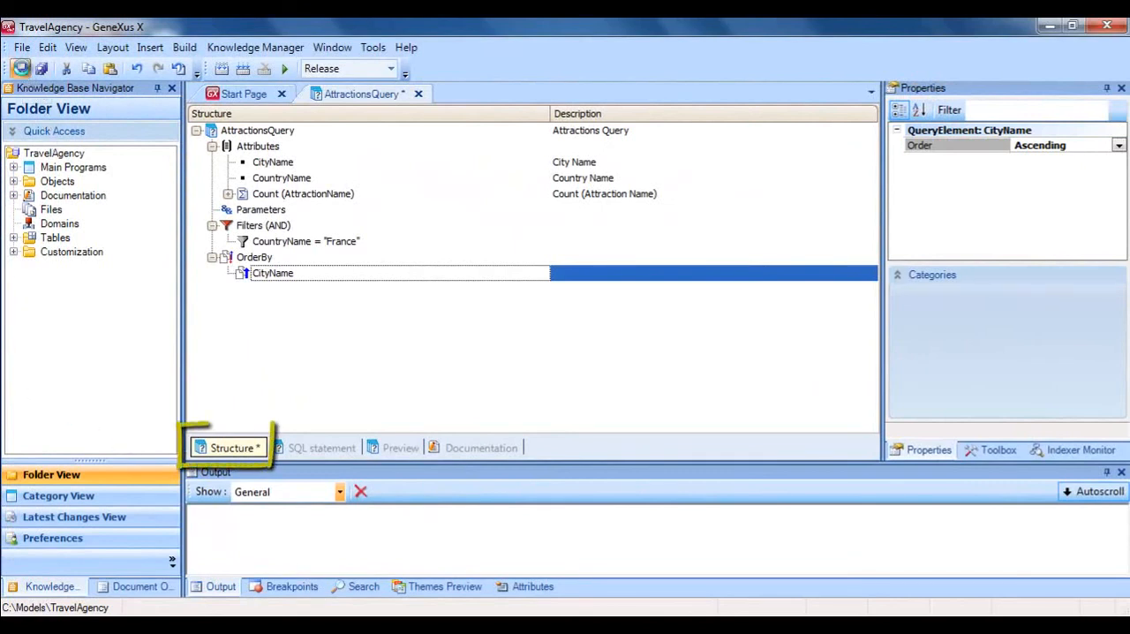
pyautogui.click(20, 68)
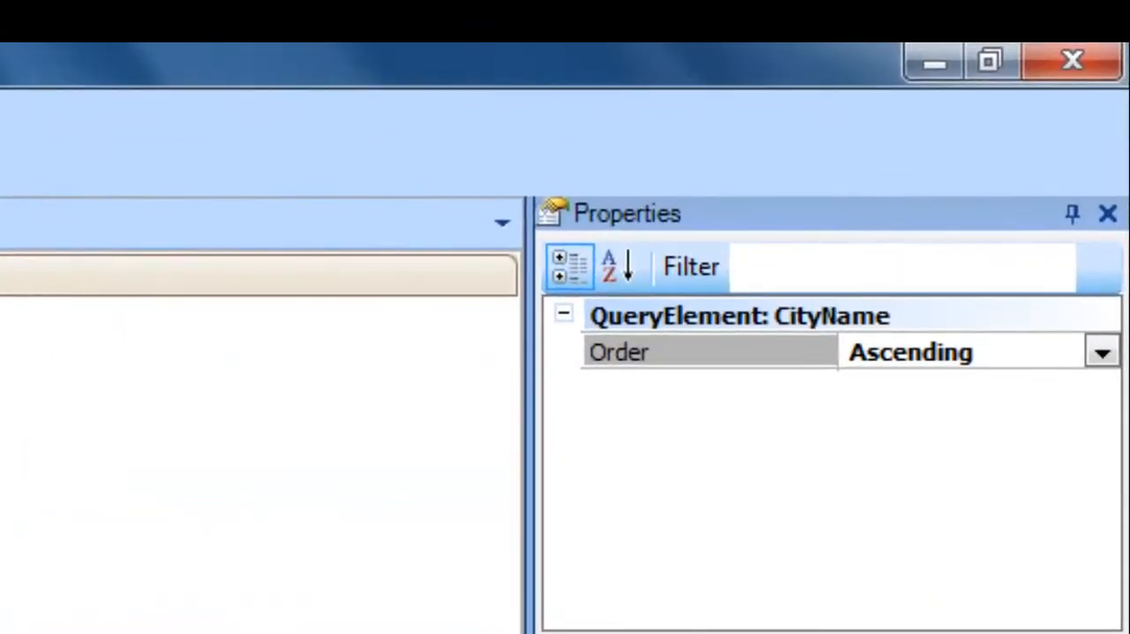
pyautogui.click(1102, 354)
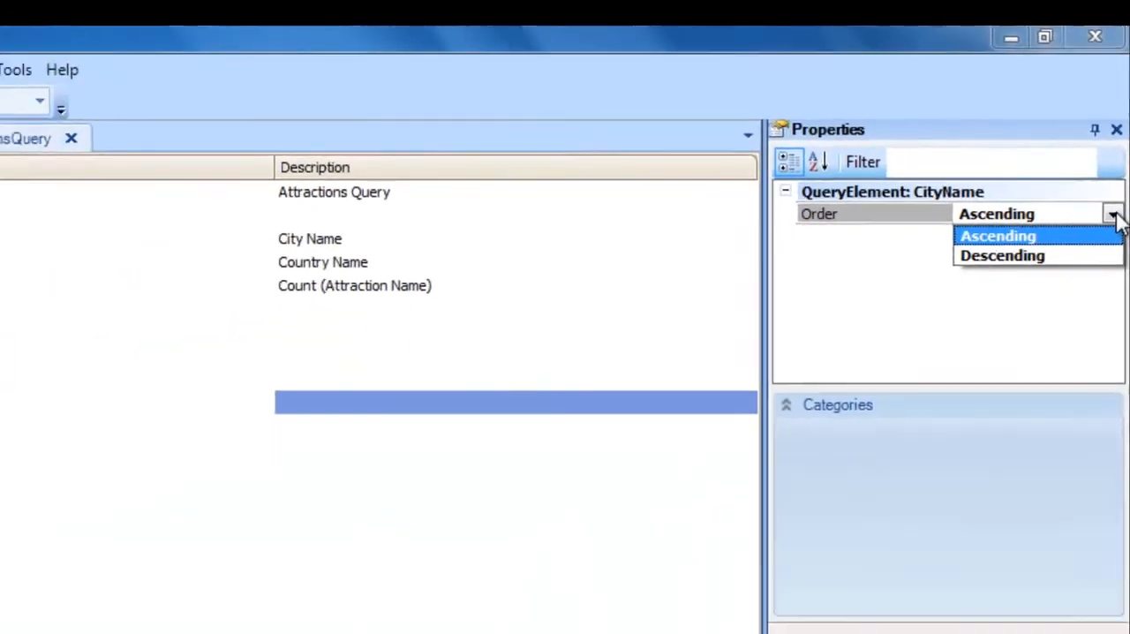
pyautogui.click(588, 404)
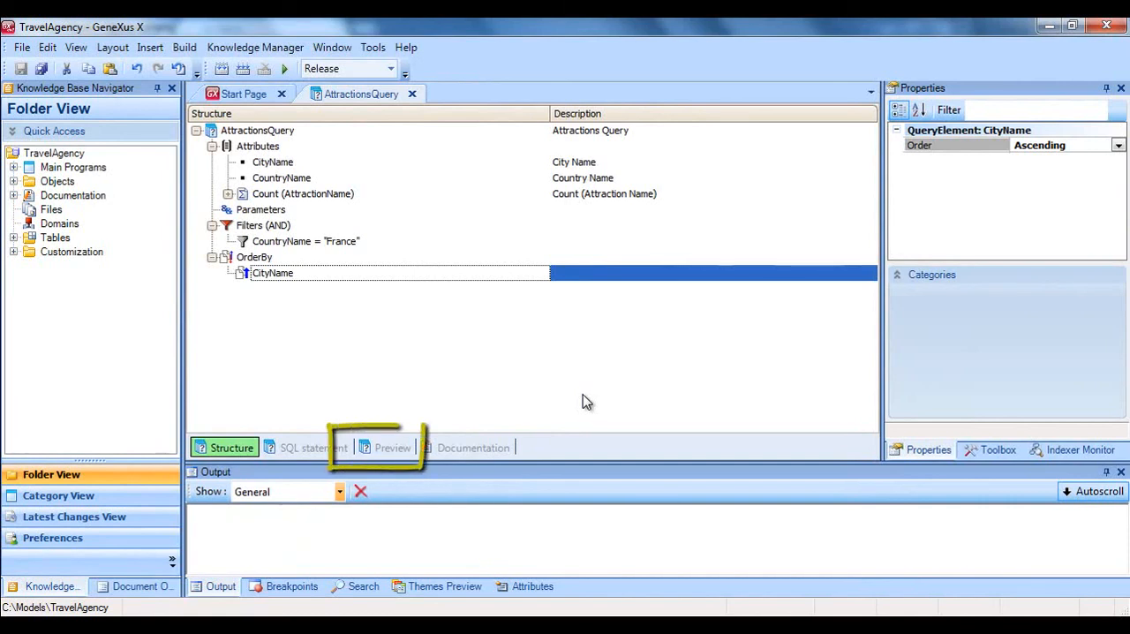
# Preview the AttractionsQuery results and display them as a PivotTable.
pyautogui.click(389, 447)
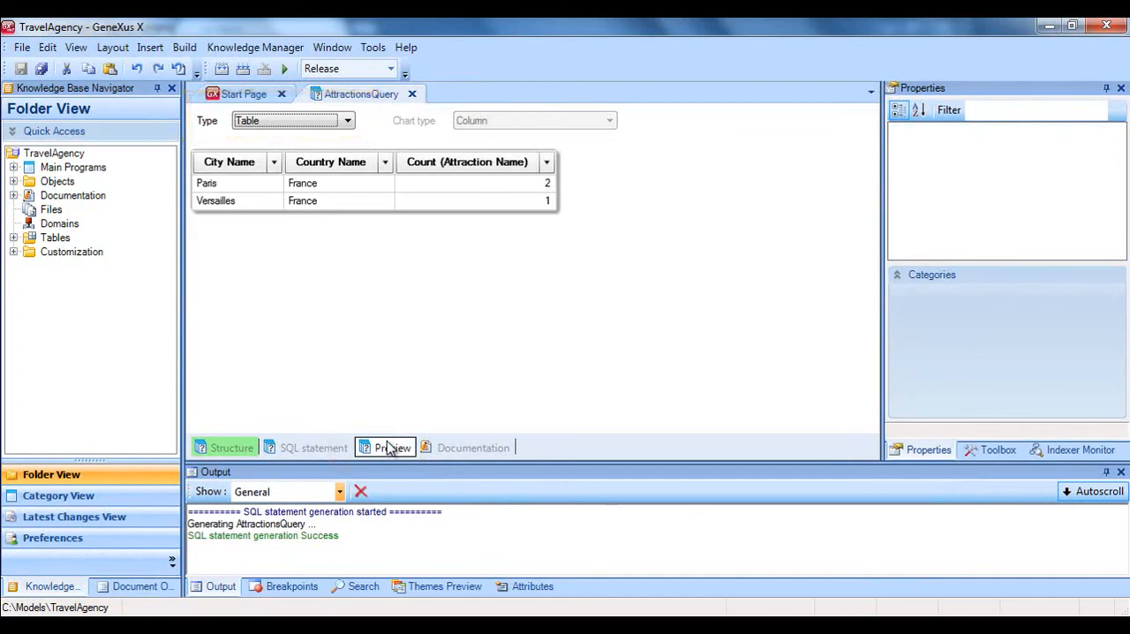
pyautogui.click(348, 124)
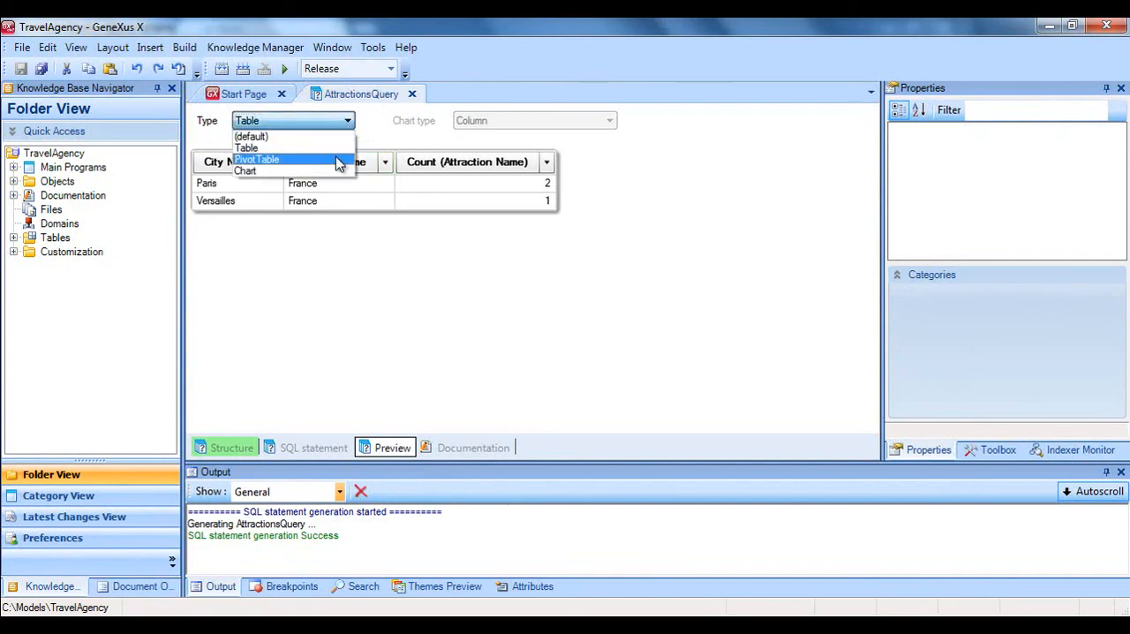
pyautogui.click(339, 160)
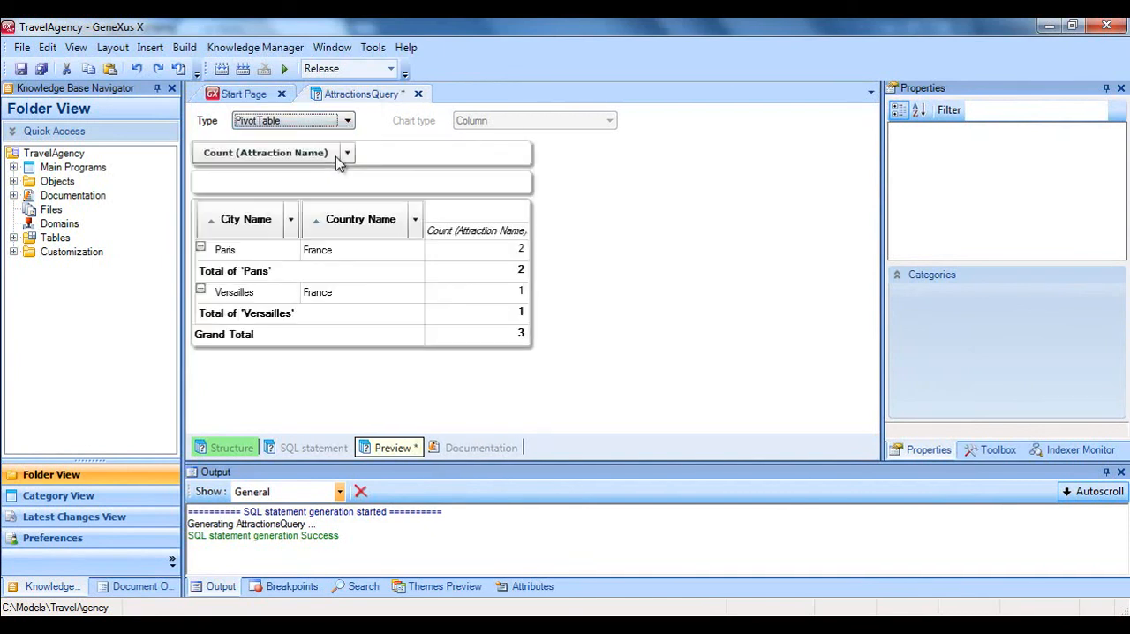
# Move City Name to the pivot table's columns, and switch the preview type to Chart.
pyautogui.moveTo(240, 221); pyautogui.dragTo(429, 225)
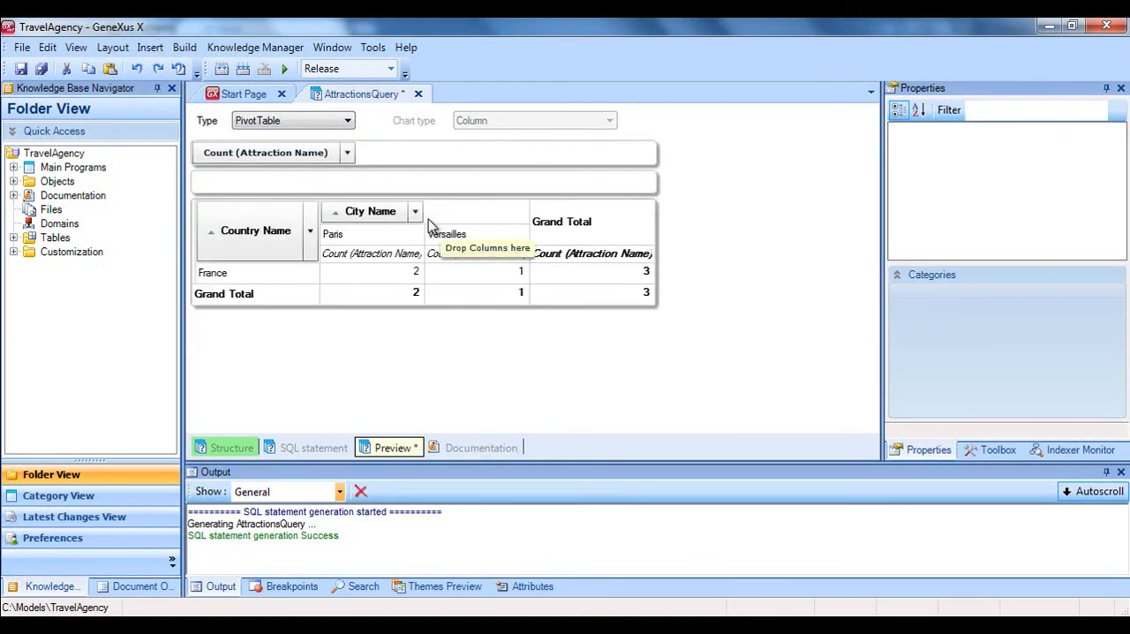
pyautogui.click(349, 121)
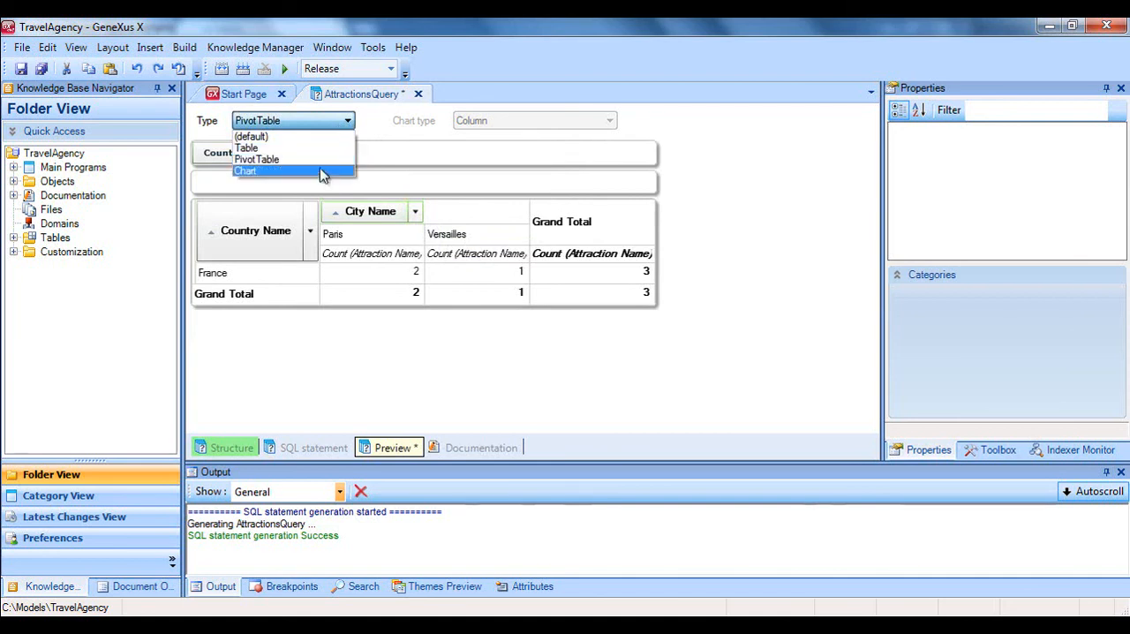
pyautogui.click(324, 173)
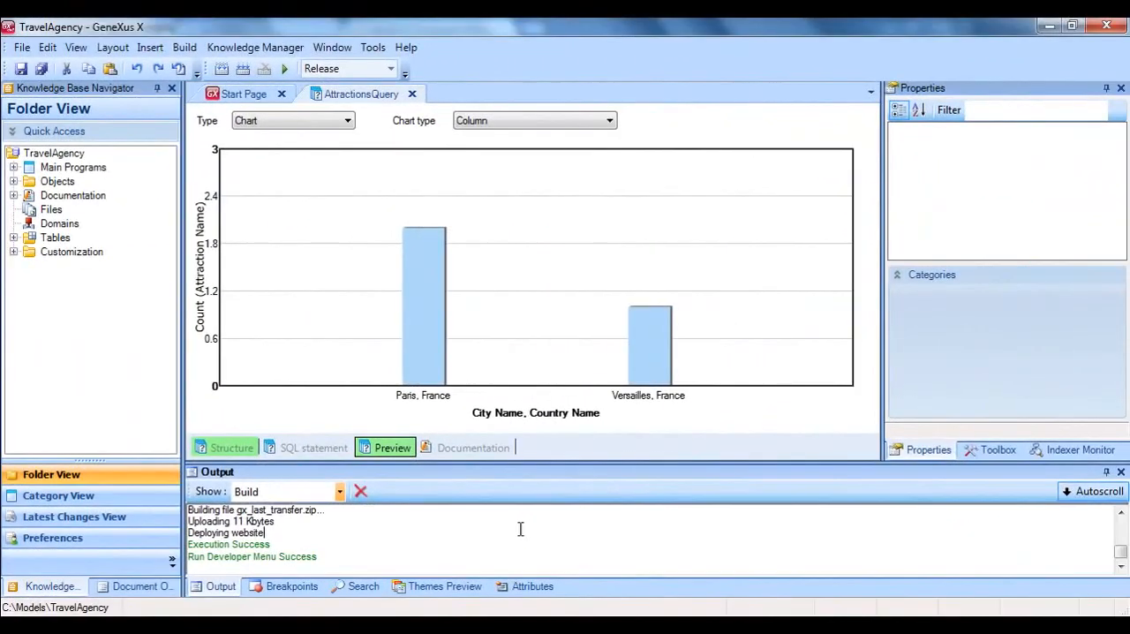
# Create a new Web Panel object named WPQuery in the Objects folder.
pyautogui.hotkey('ctrl', 'n')
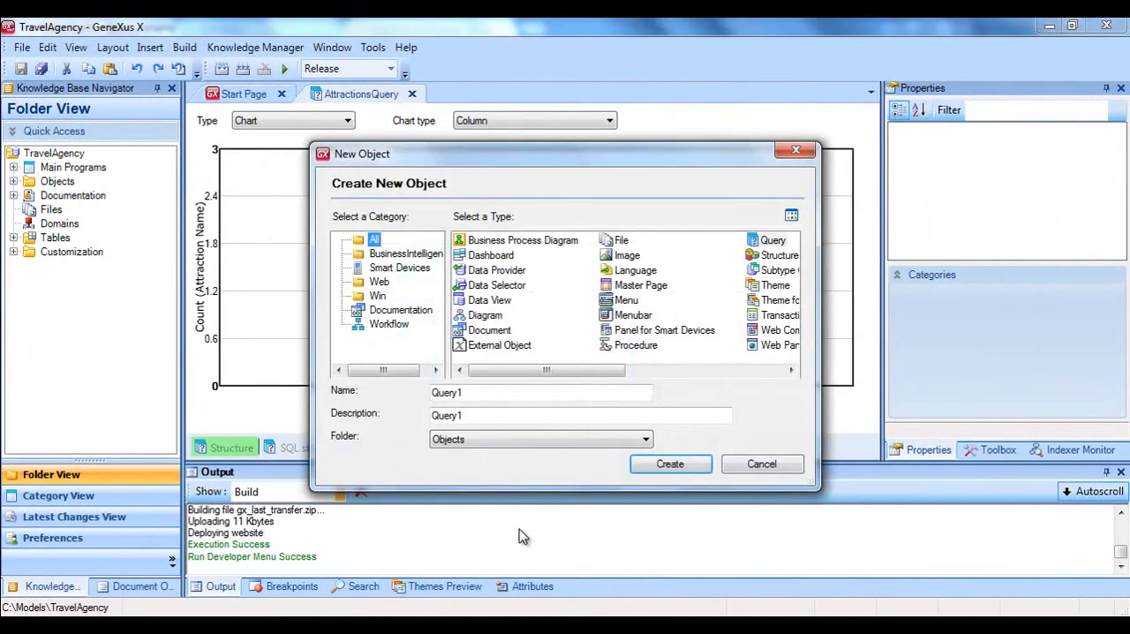
pyautogui.click(779, 345)
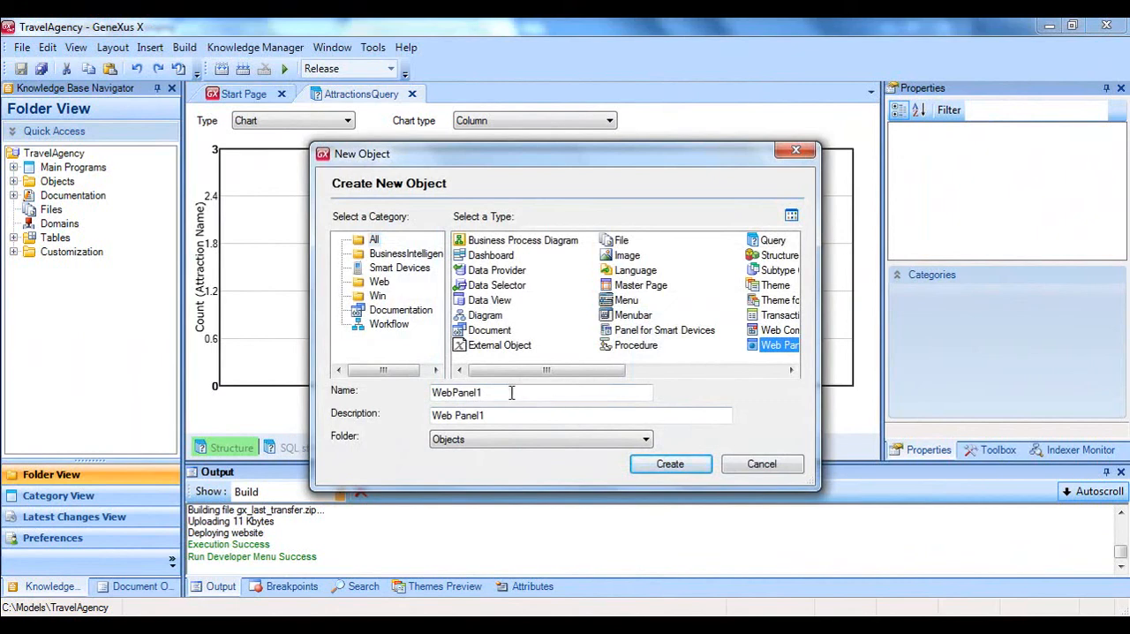
pyautogui.moveTo(511, 393); pyautogui.dragTo(391, 401)
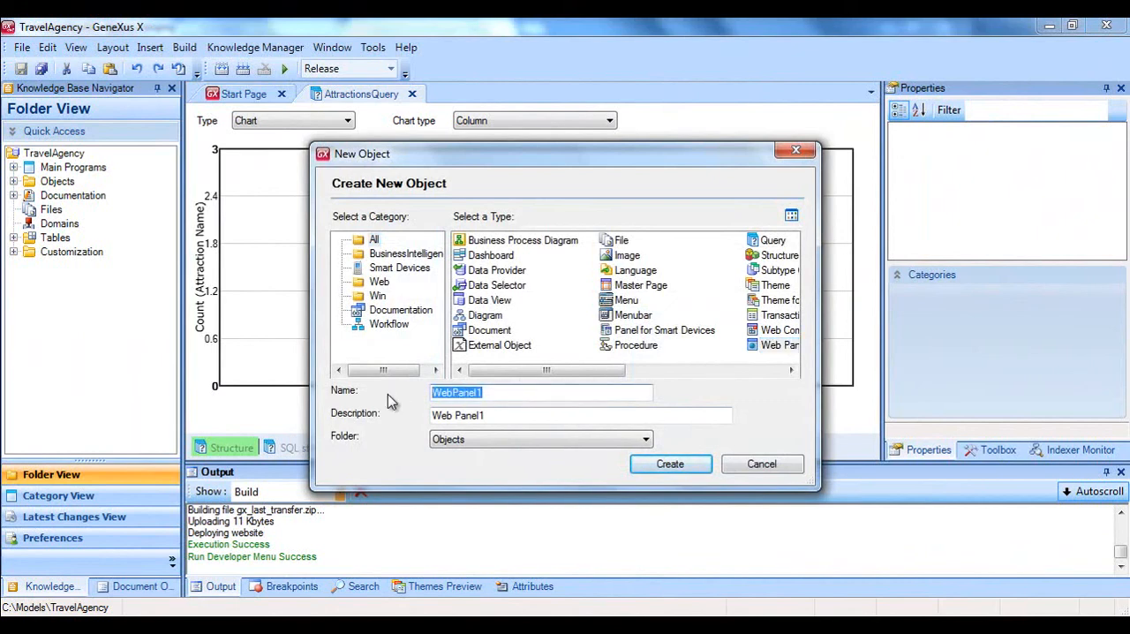
pyautogui.write('WPQuery')
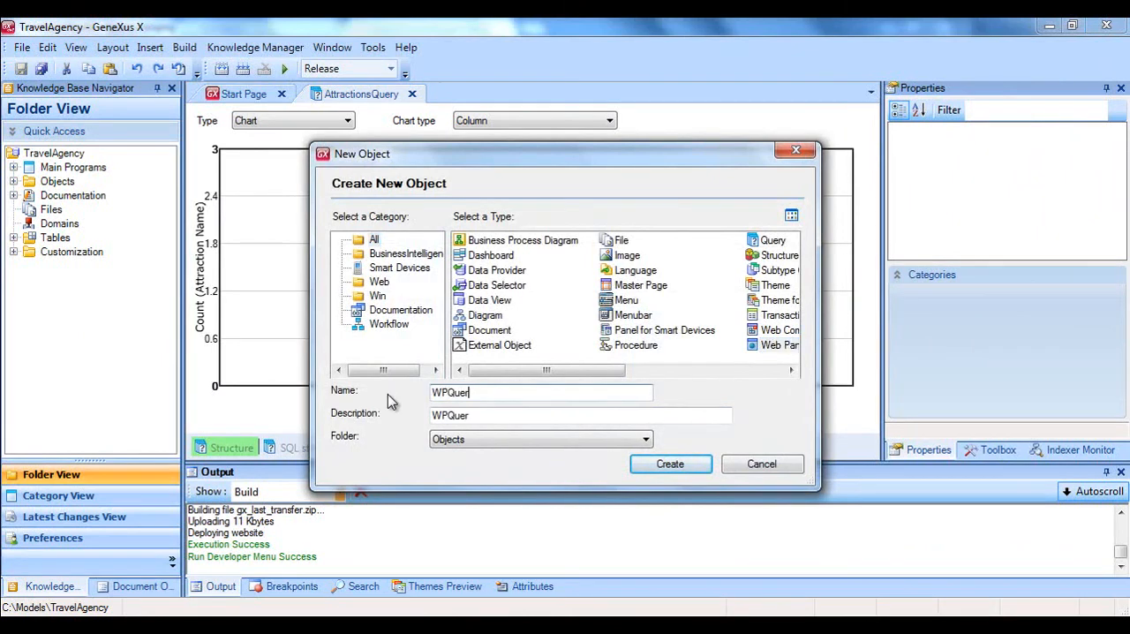
pyautogui.click(651, 460)
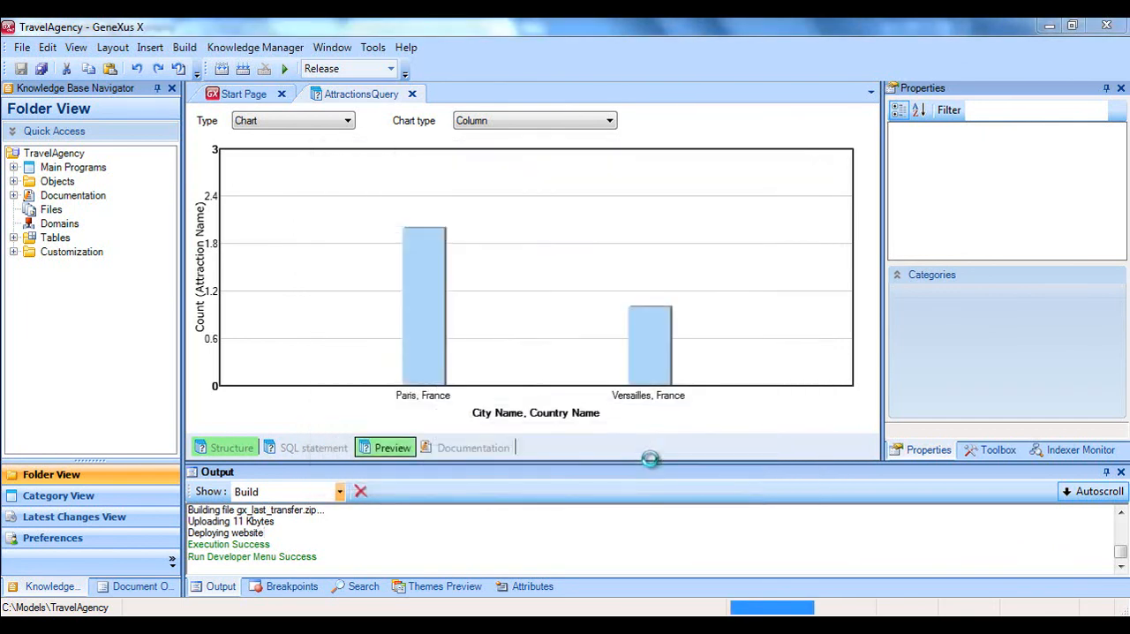
# Add a QueryViewer control to the WPQuery web form.
pyautogui.click(998, 451)
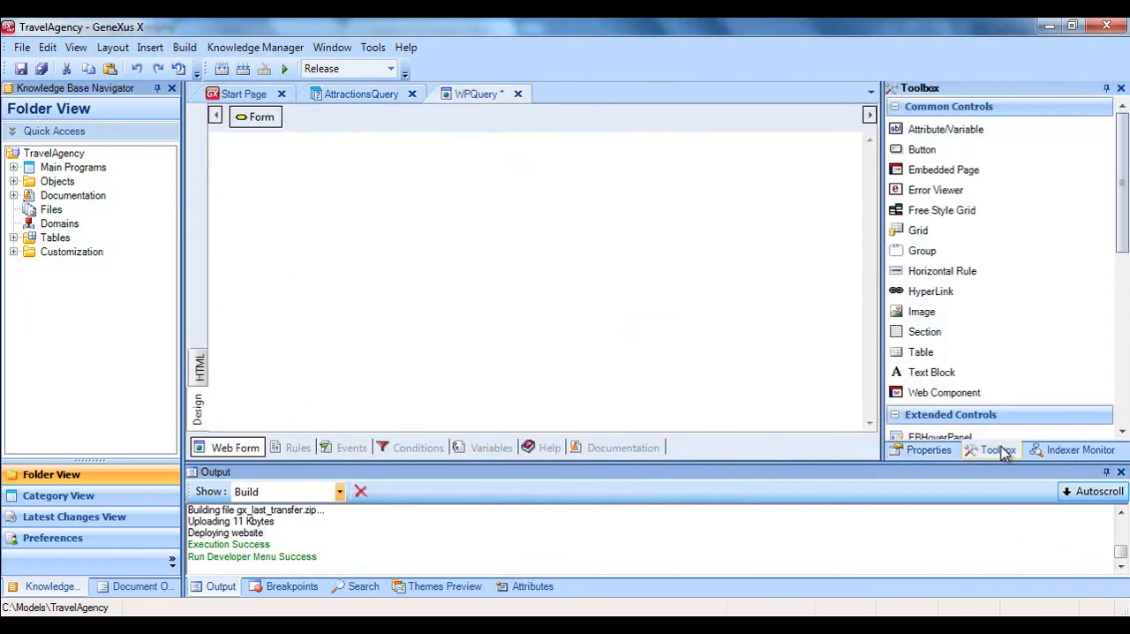
pyautogui.moveTo(1123, 250); pyautogui.dragTo(1124, 323)
pyautogui.moveTo(993, 350); pyautogui.dragTo(585, 273)
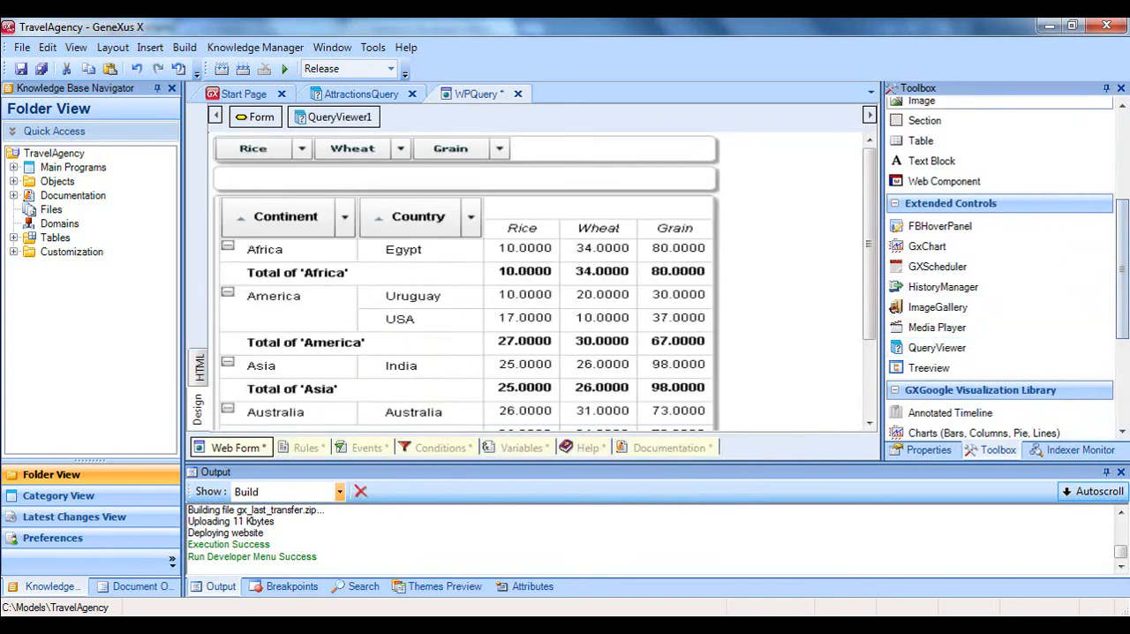
# Bind the QueryViewer control's Object property to the AttractionsQuery query.
pyautogui.click(927, 450)
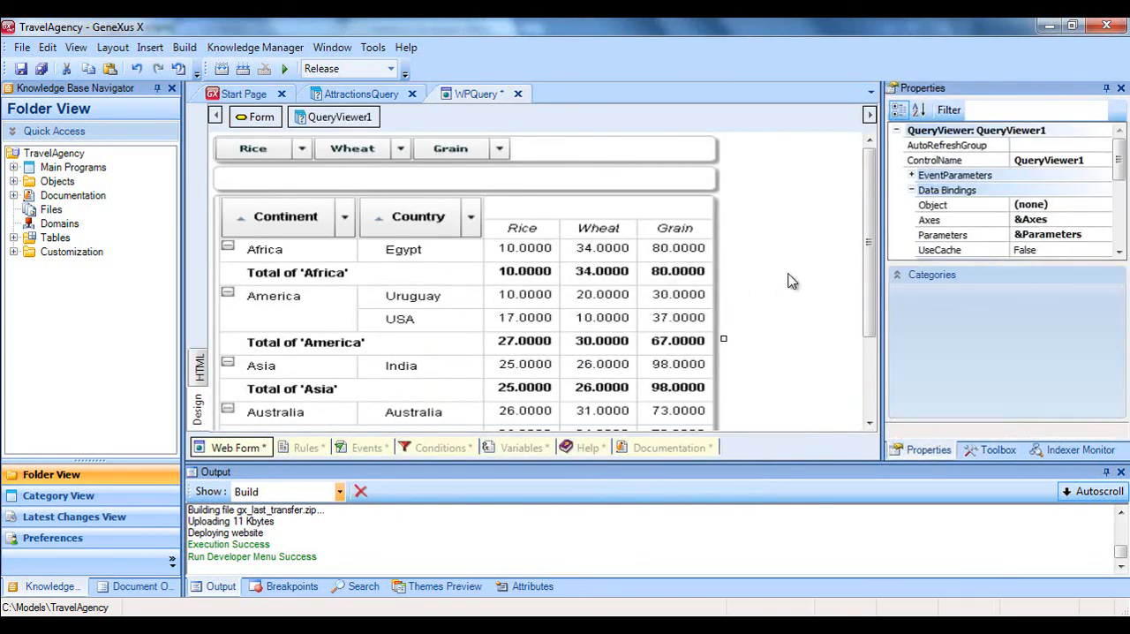
pyautogui.click(1099, 208)
pyautogui.click(1103, 207)
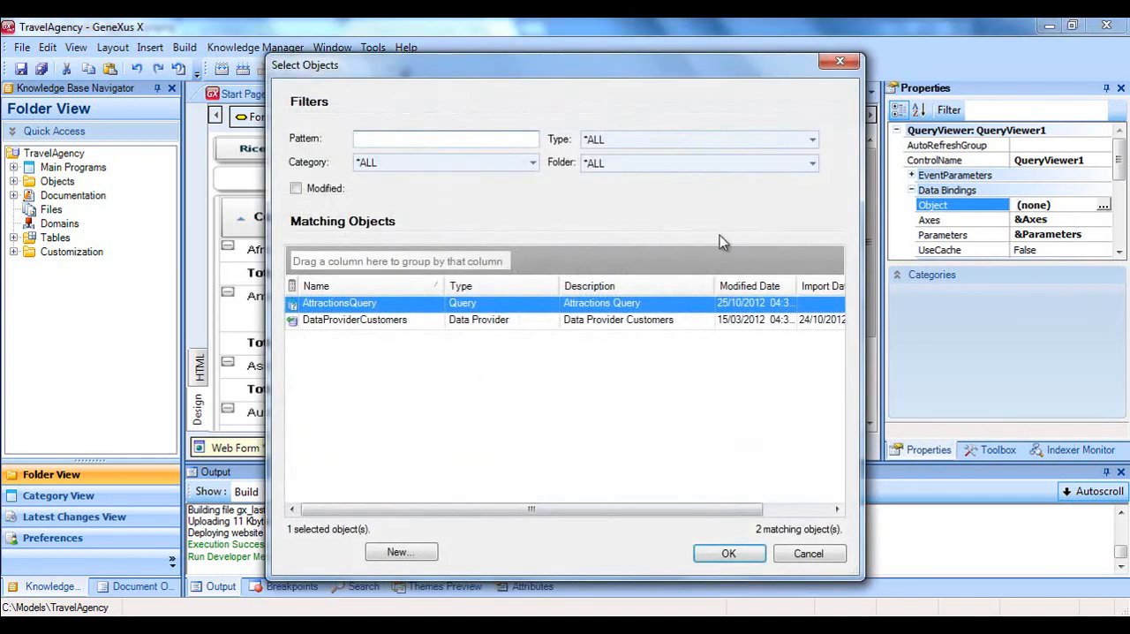
pyautogui.doubleClick(419, 305)
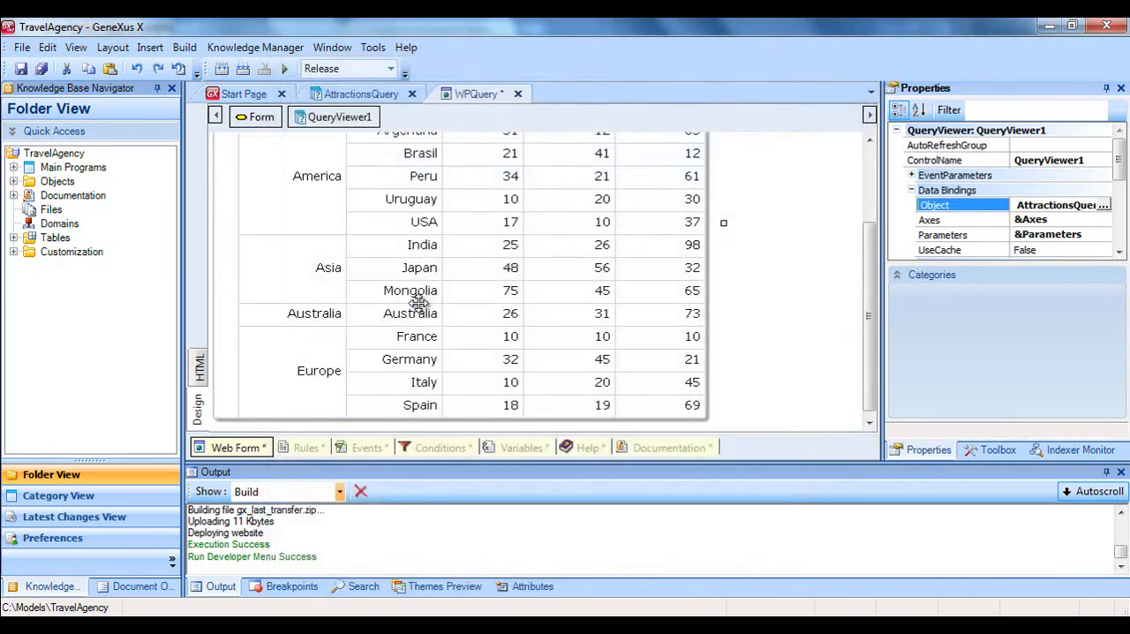
# Set the QueryViewer's output Type to Chart with Column as its ChartType.
pyautogui.moveTo(1120, 153); pyautogui.dragTo(1122, 232)
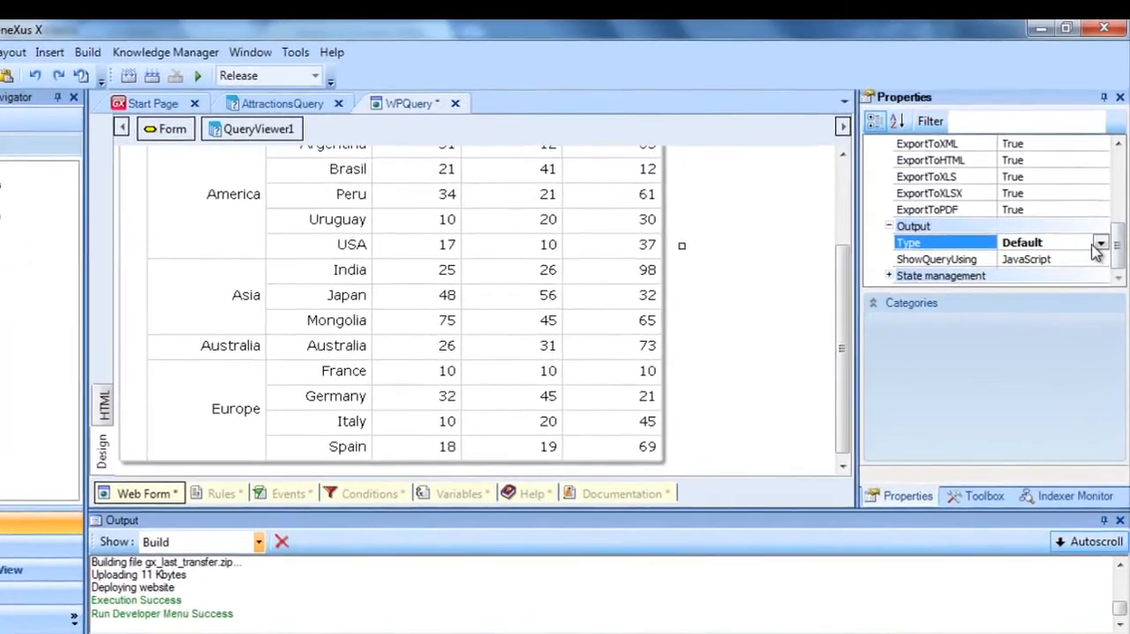
pyautogui.click(1100, 243)
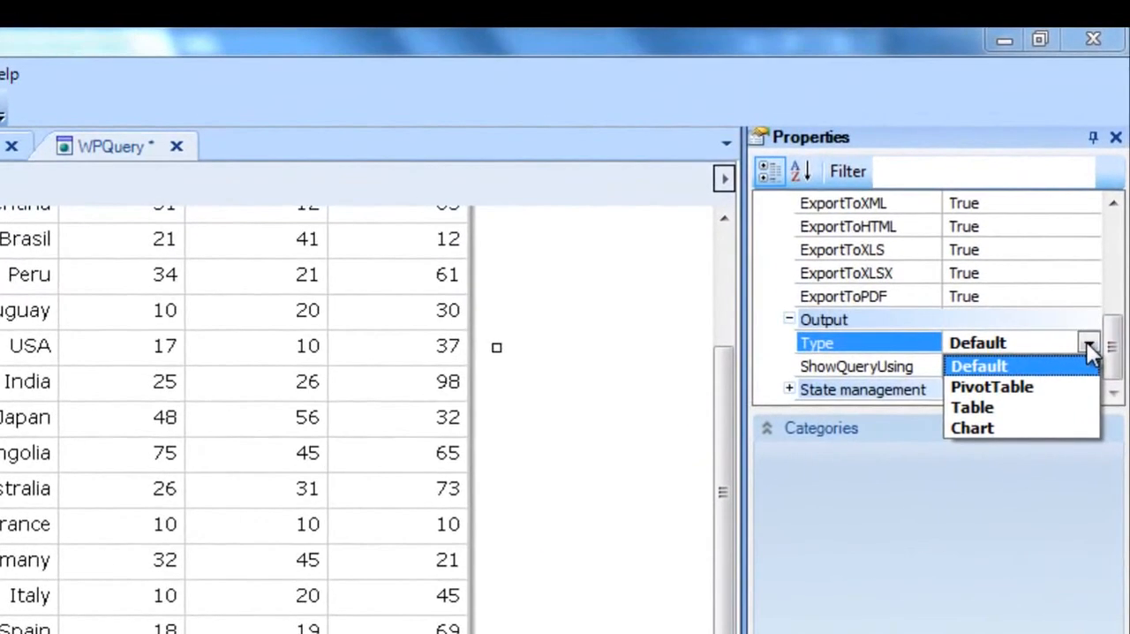
pyautogui.click(1055, 430)
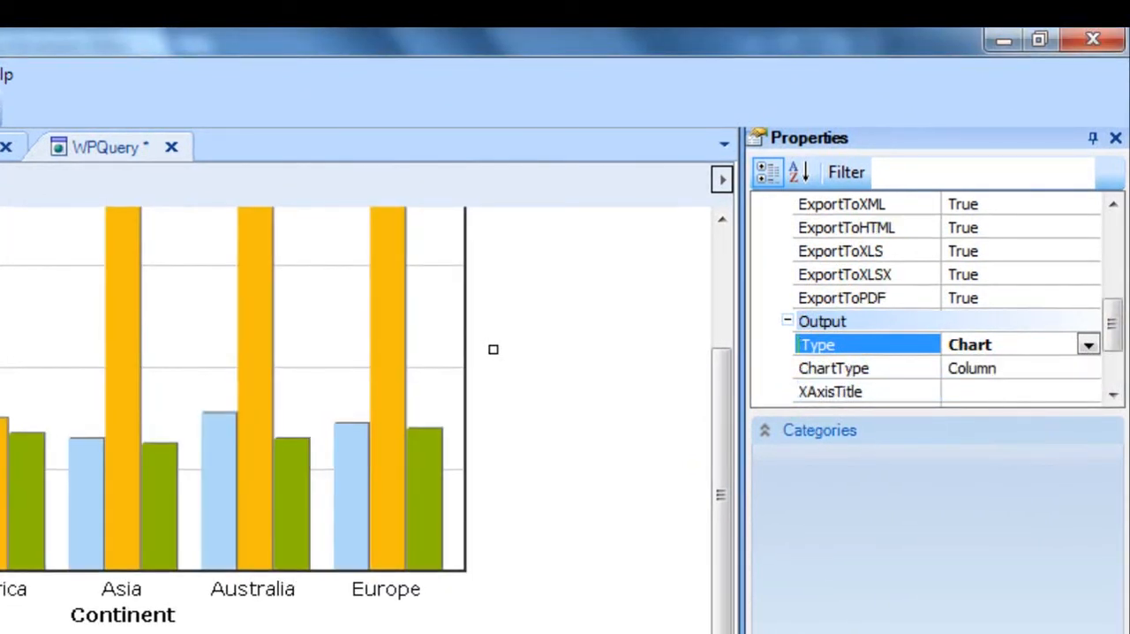
pyautogui.click(1084, 369)
pyautogui.click(1086, 369)
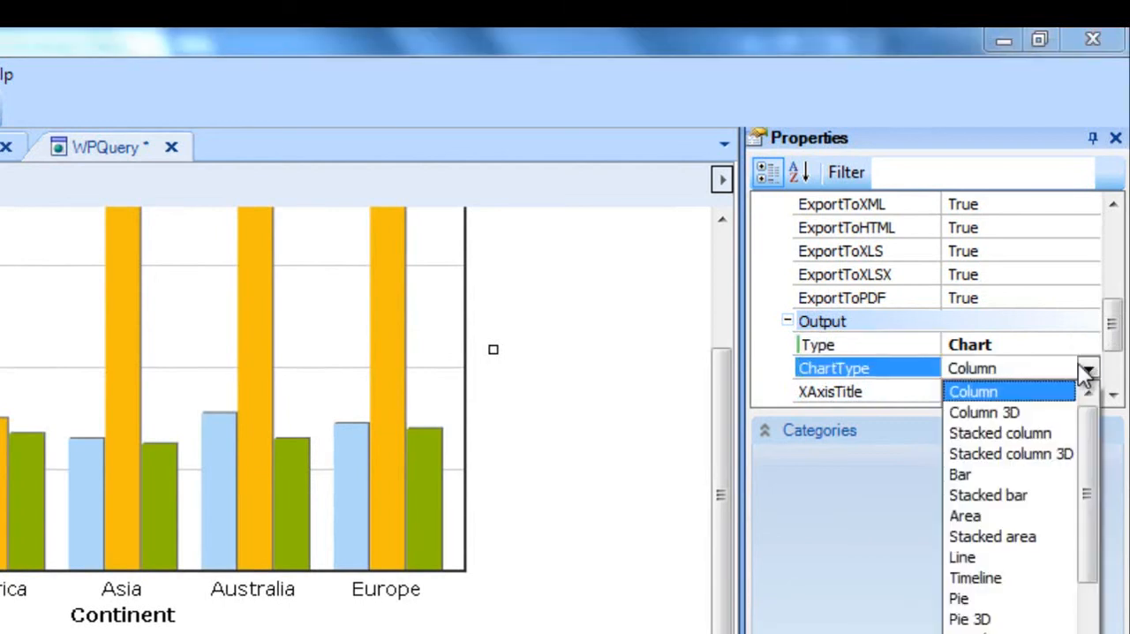
pyautogui.click(988, 393)
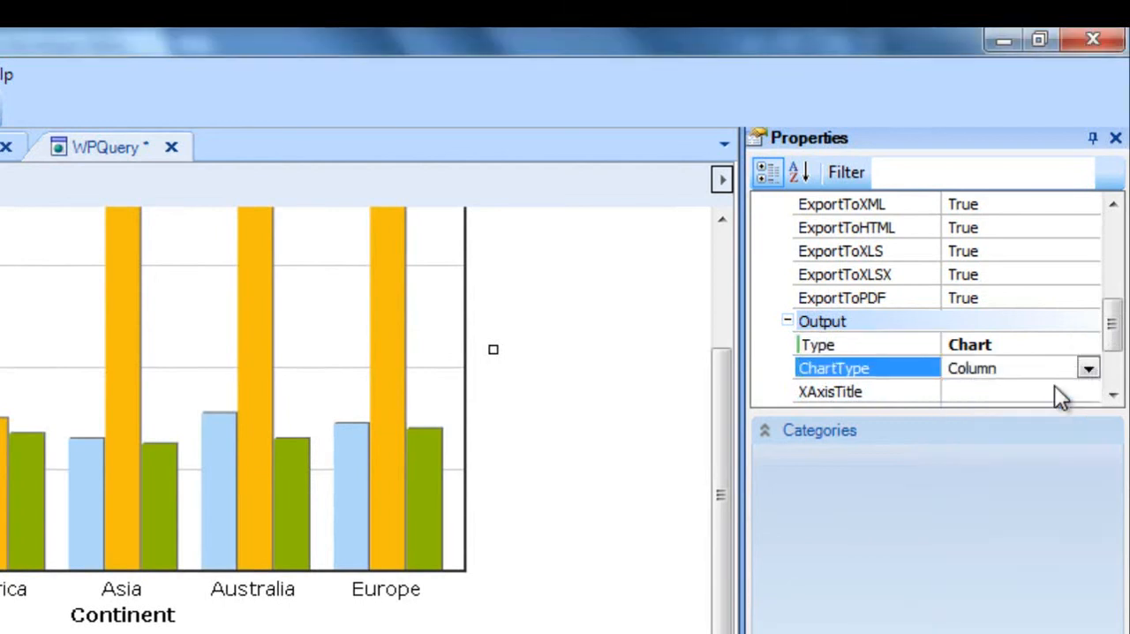
# Set the chart's XAxisTitle to "Cities" and YAxisTitle to "Attractions Quantity", then save the web panel.
pyautogui.click(1006, 389)
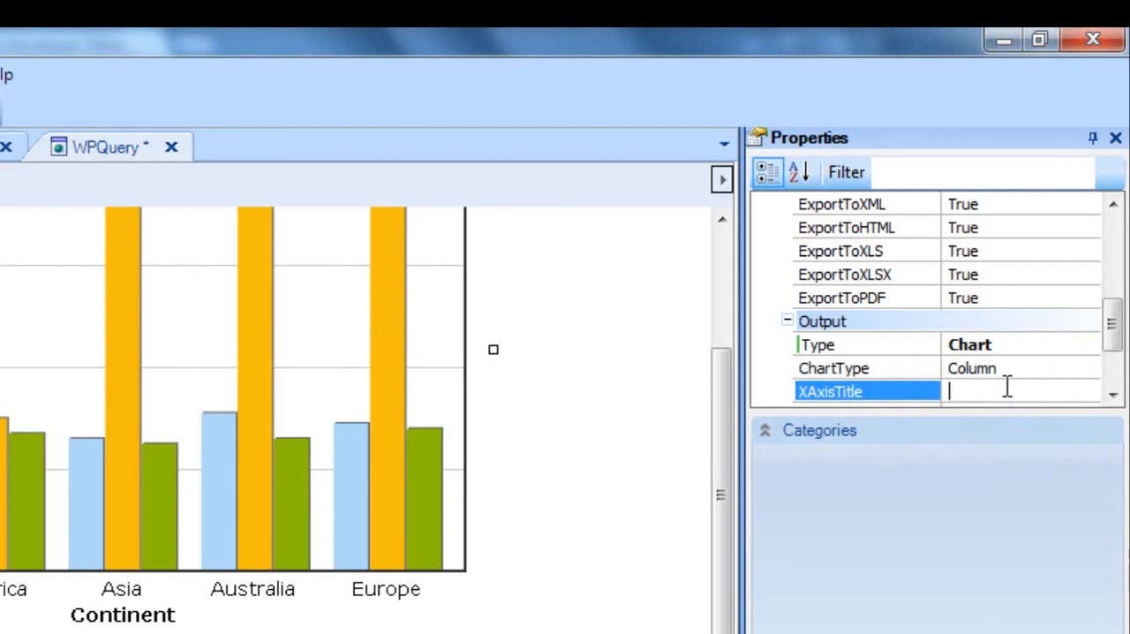
pyautogui.write('Cities')
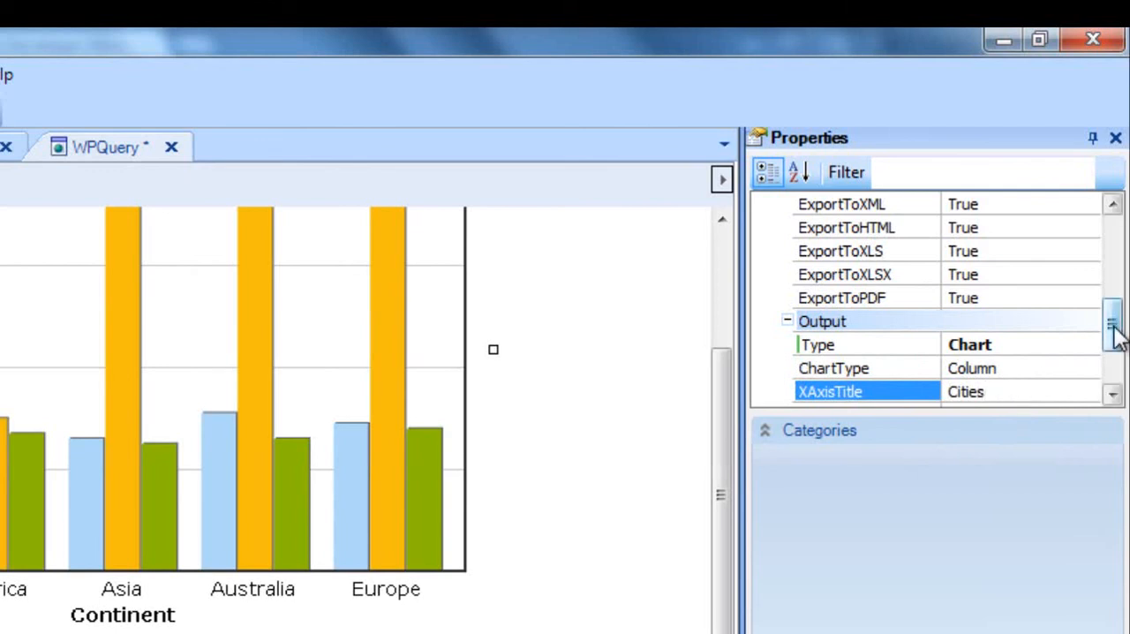
pyautogui.moveTo(1115, 329); pyautogui.dragTo(1112, 349)
pyautogui.click(999, 343)
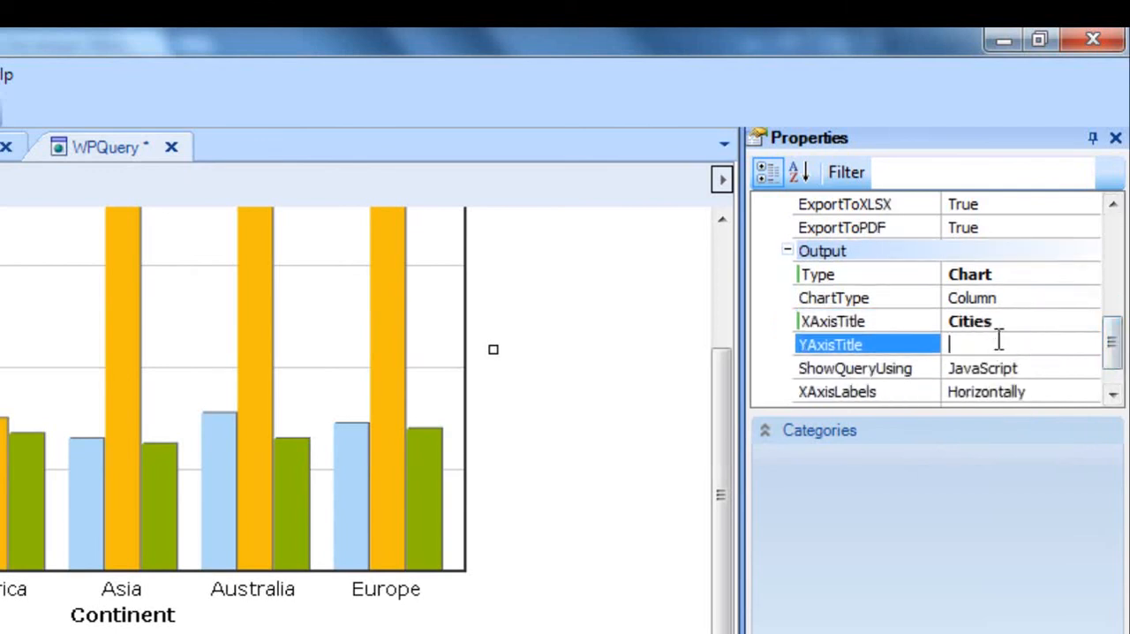
pyautogui.write('Attractions Quantity')
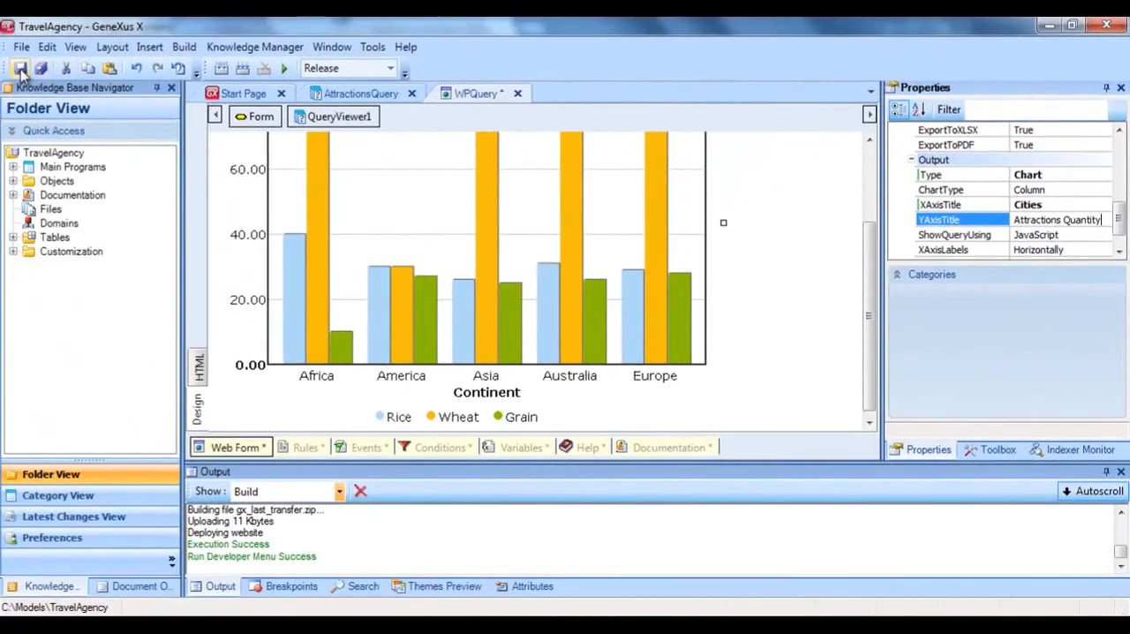
pyautogui.click(19, 69)
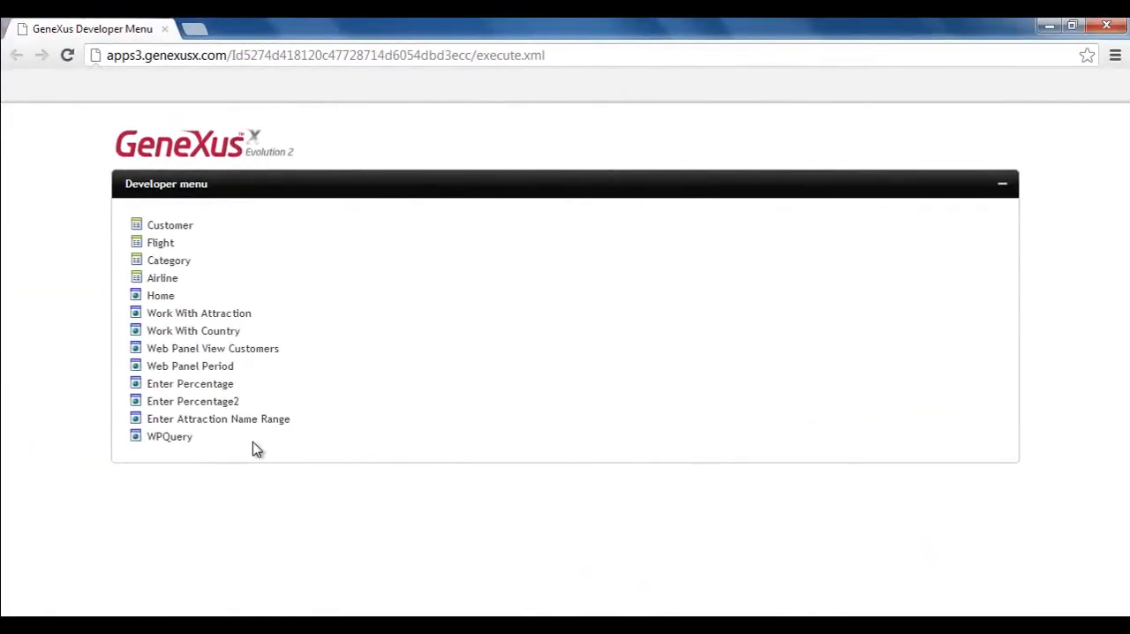
# Open WPQuery from the browser's Developer menu and examine the Paris, France column in the chart.
pyautogui.click(179, 439)
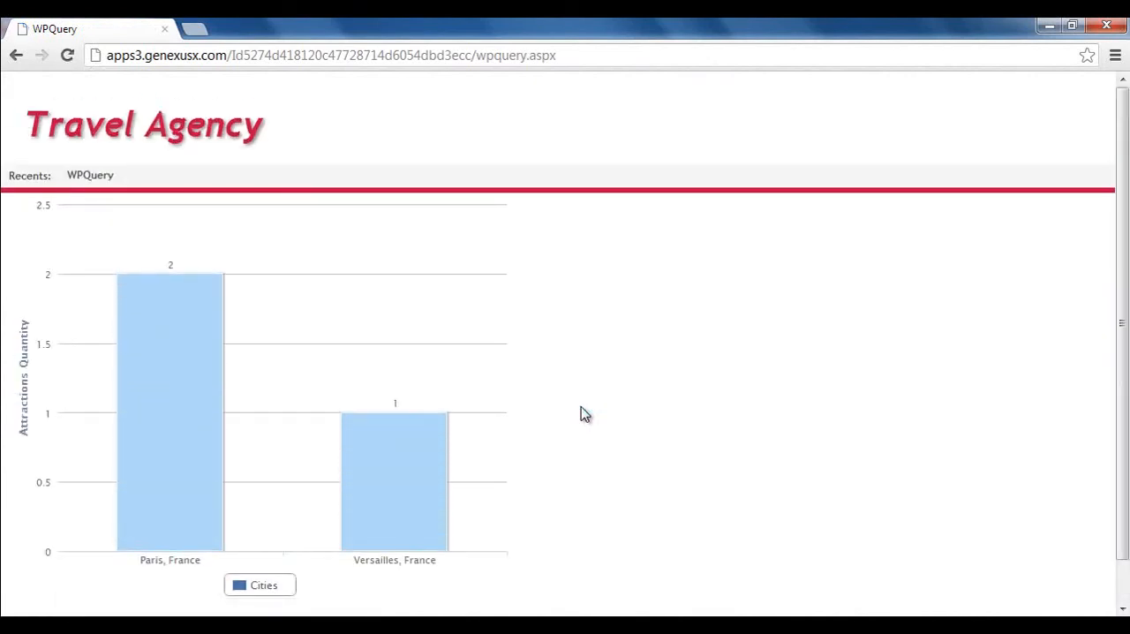
pyautogui.moveTo(207, 363)
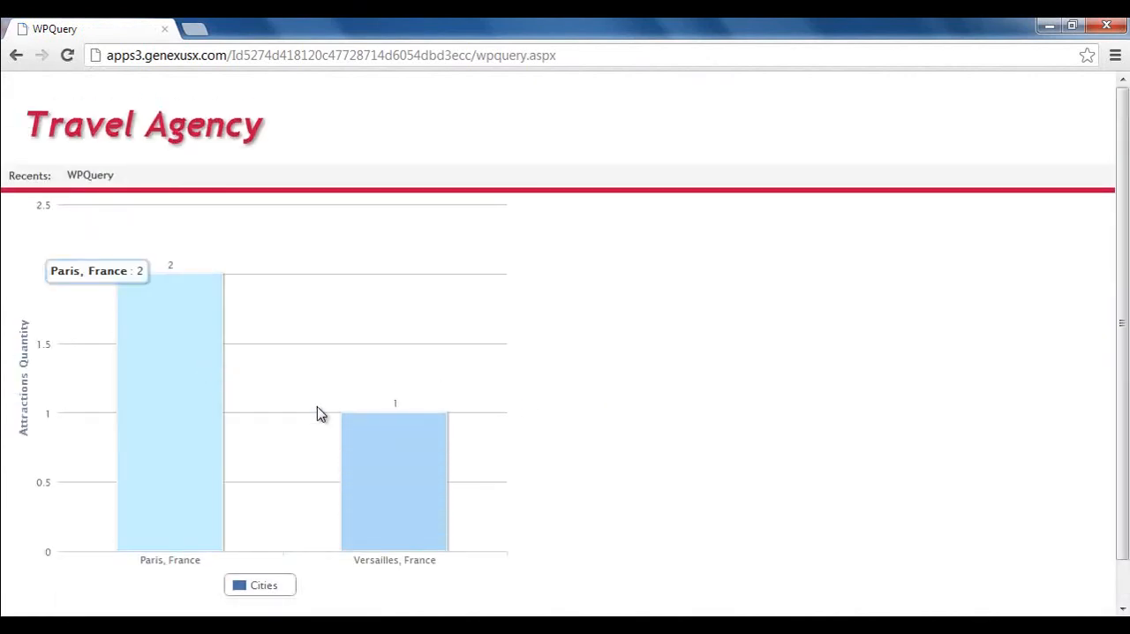